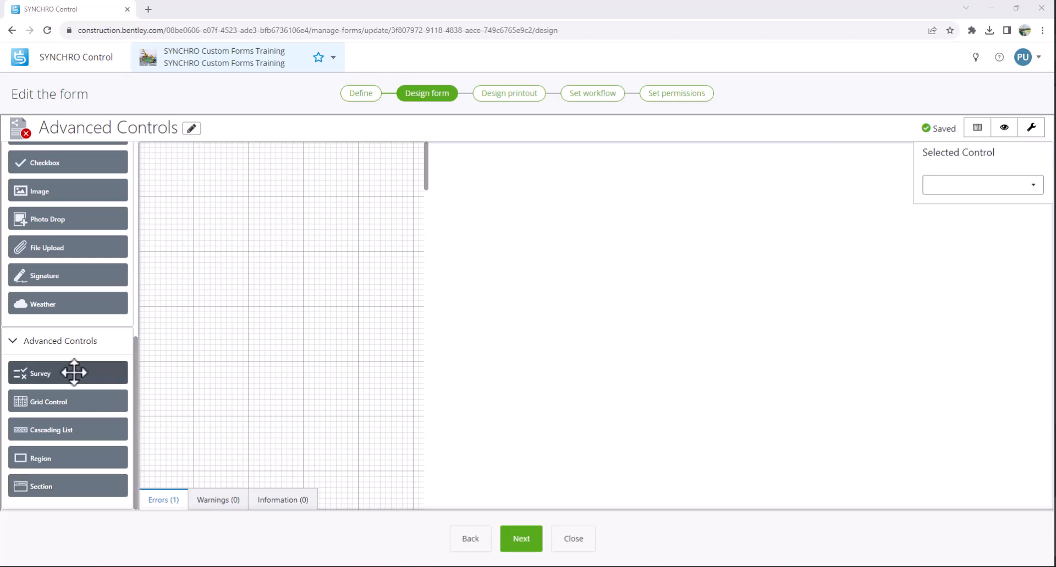
- Add a Survey control at the top of the form with the question "Was information given to you for inspection adequate?"
left_click_drag(73, 373, 242, 183)
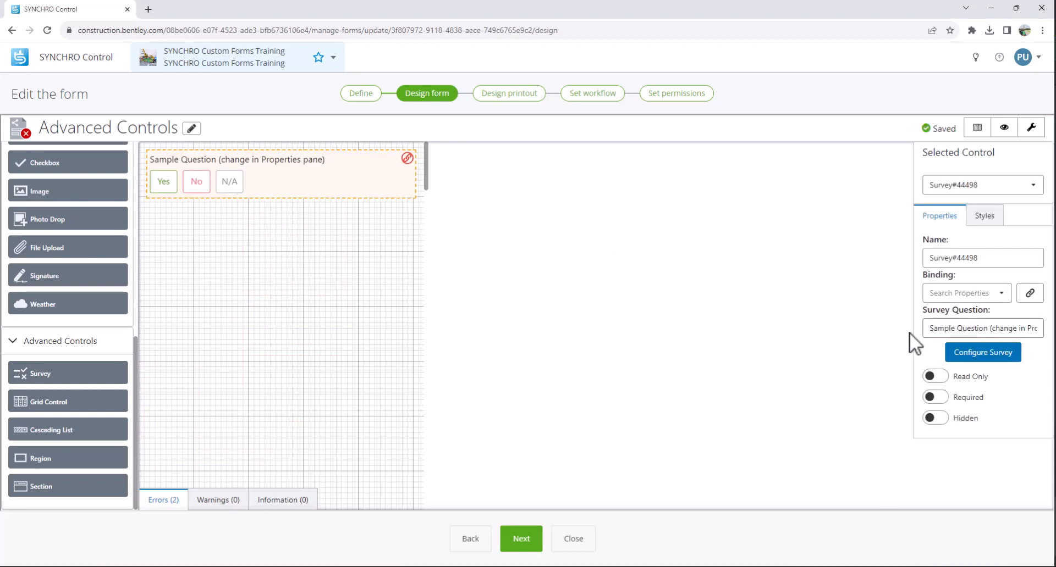
triple_click(926, 330)
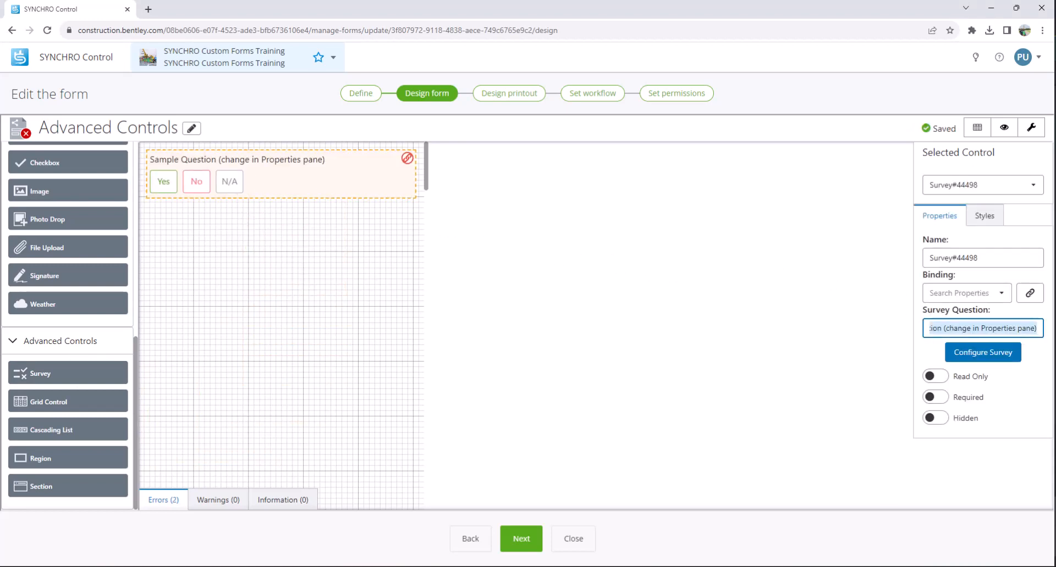
type("Was information given to you for inspection adequate?")
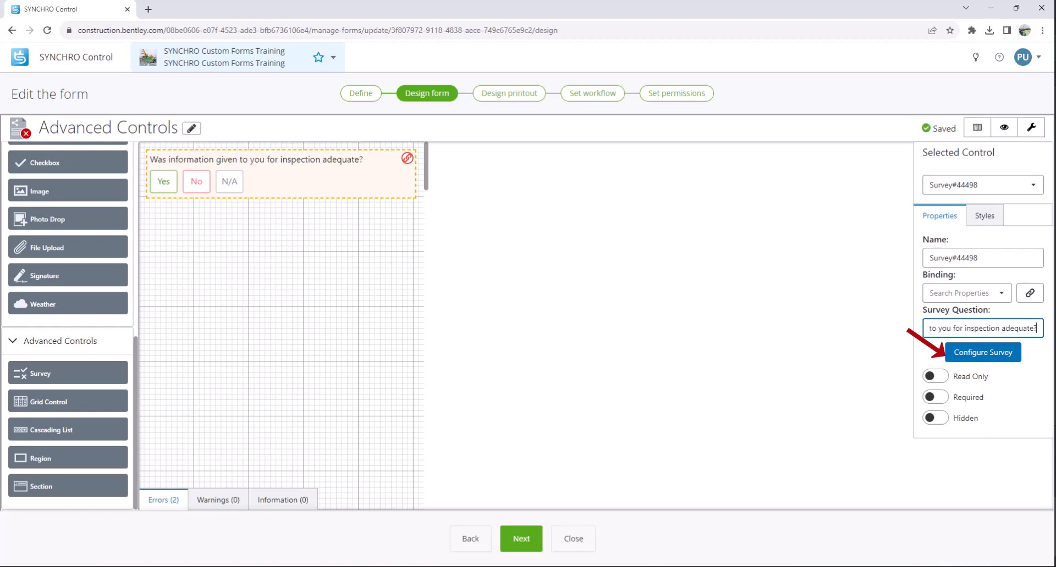
- Configure the survey responses so the explanation is None for No and Required for N/A, and save
left_click(977, 355)
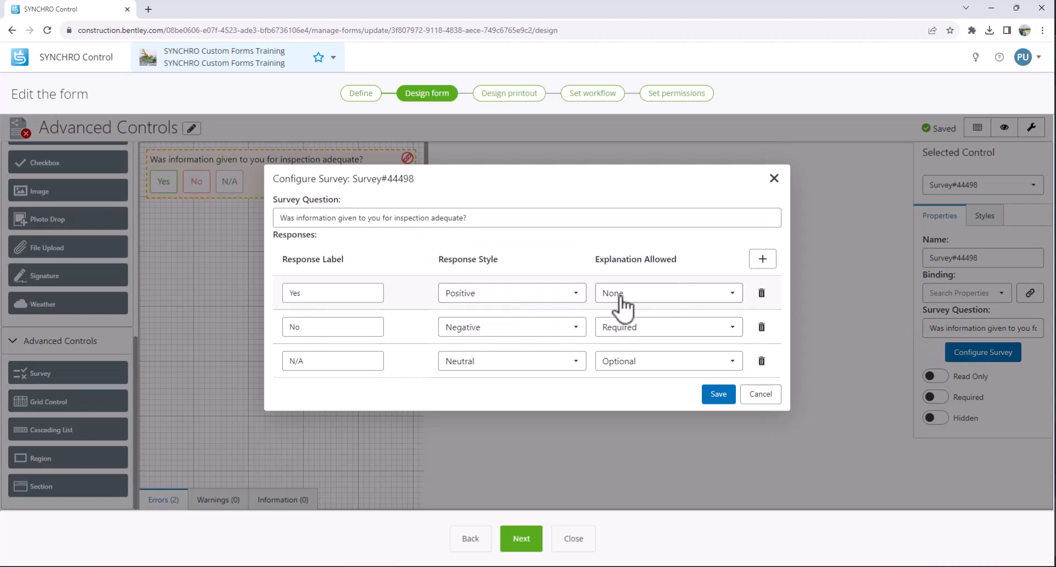
left_click(658, 335)
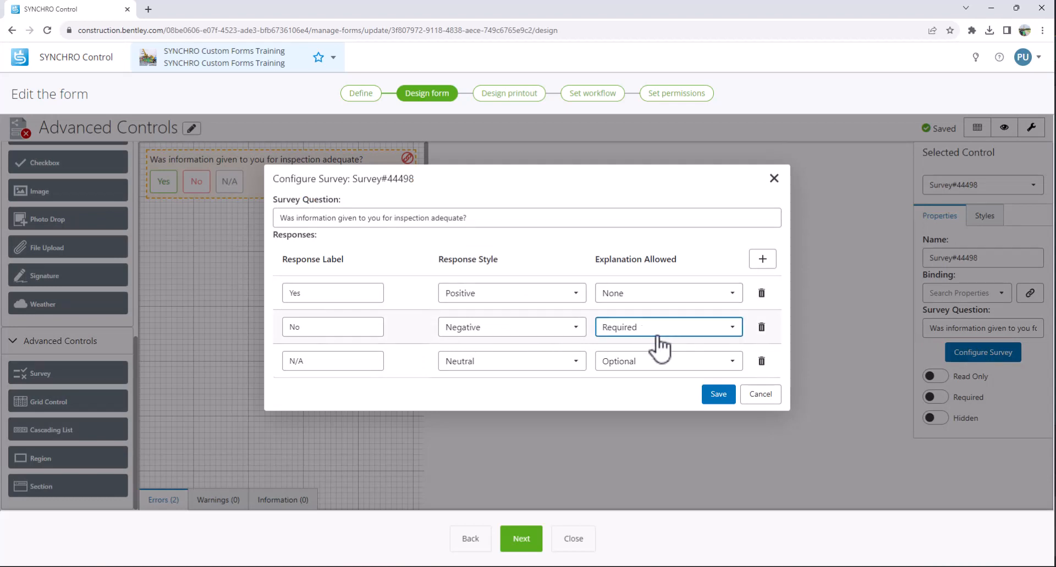
left_click(661, 342)
left_click(638, 347)
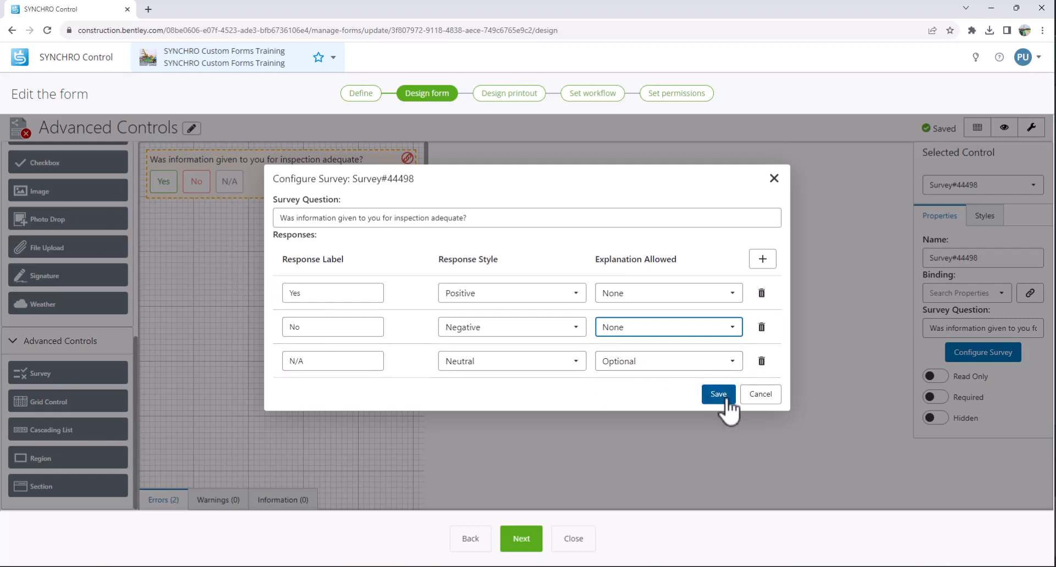
left_click(730, 363)
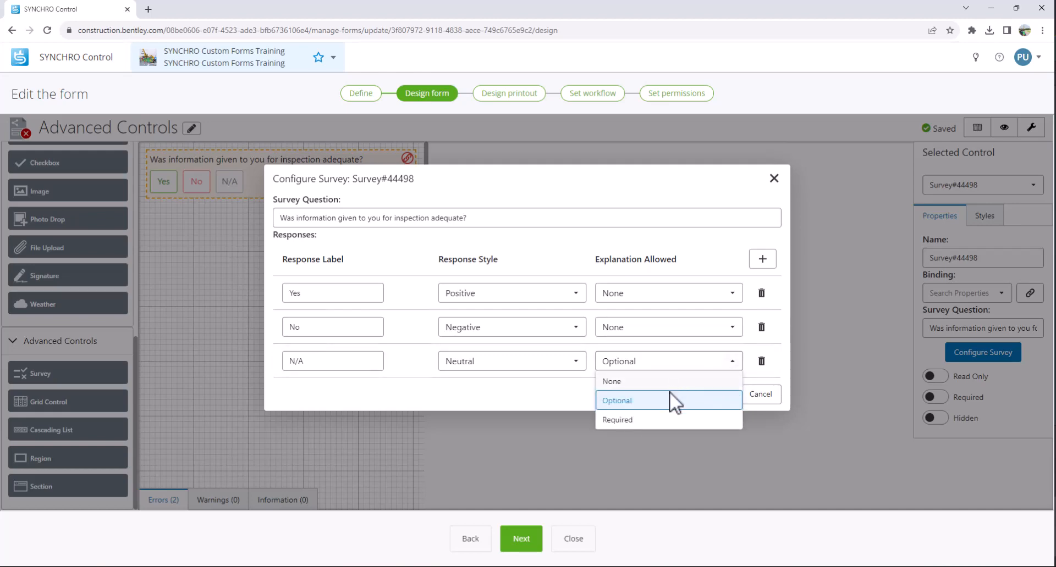
left_click(656, 421)
left_click(706, 394)
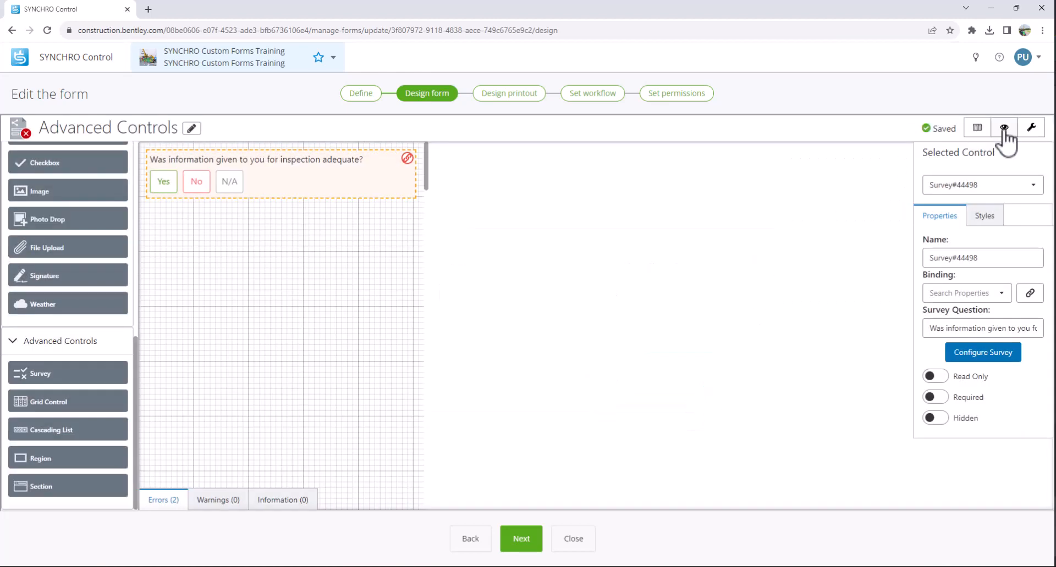
- Preview the form, answer the survey with N/A and the explanation "Inspection not done", and close the preview
left_click(1004, 128)
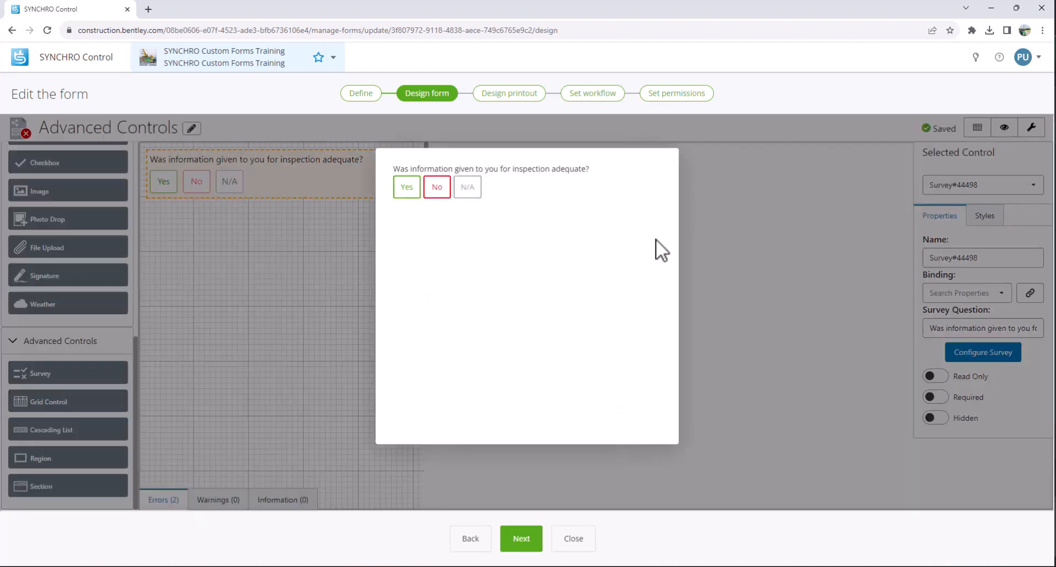
left_click(468, 189)
type("Inspec")
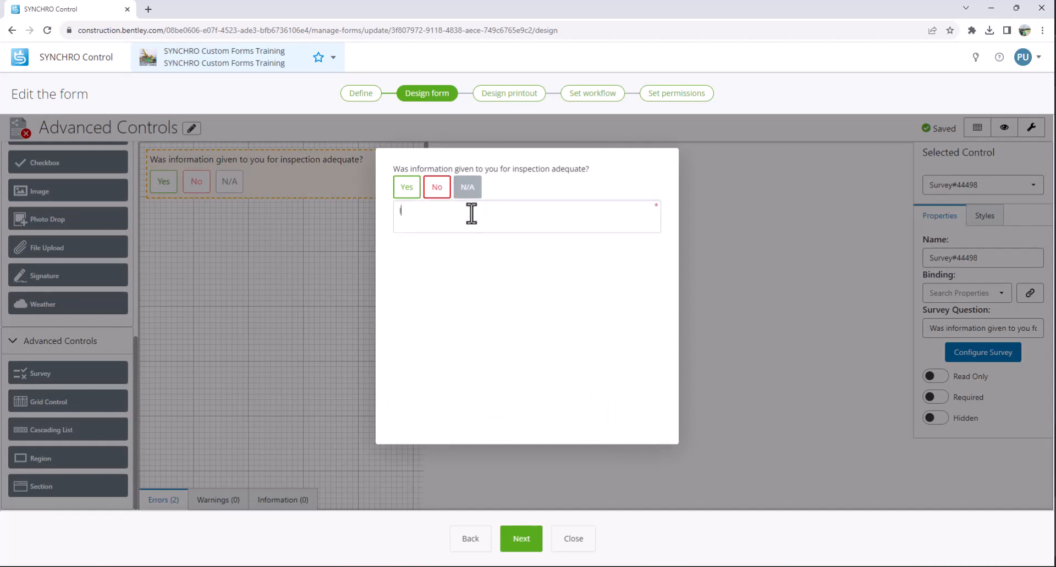
type("tion not done")
left_click(364, 316)
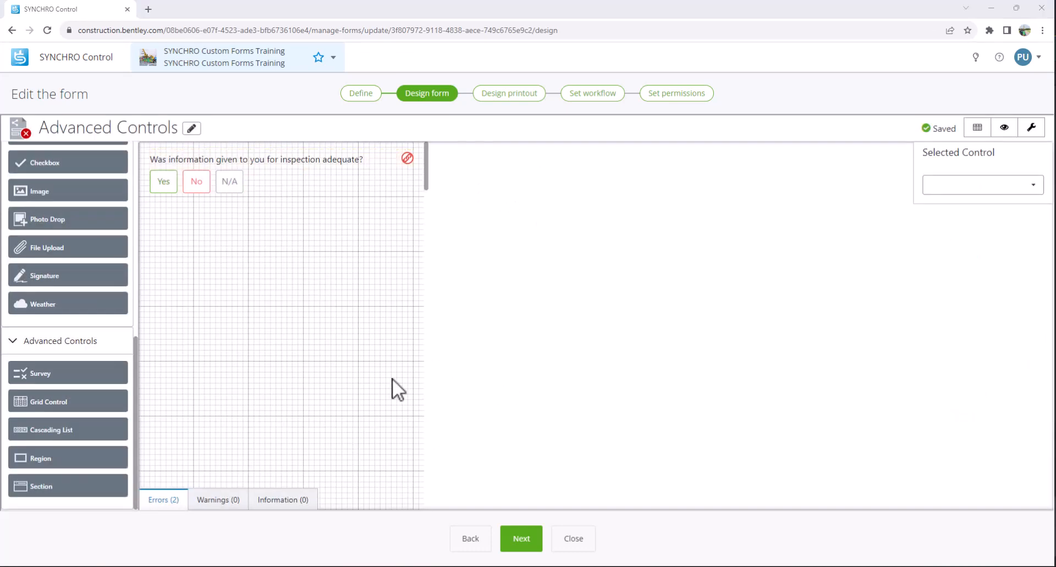
- Place a Grid Control below the survey question and bind it to Inspection Grid
left_click_drag(88, 398, 249, 255)
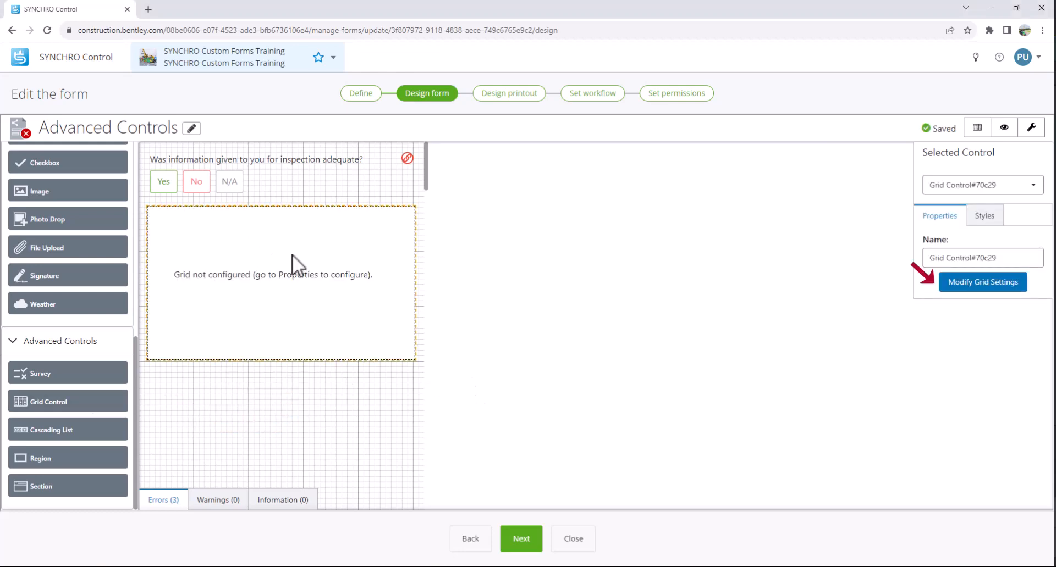
left_click(989, 283)
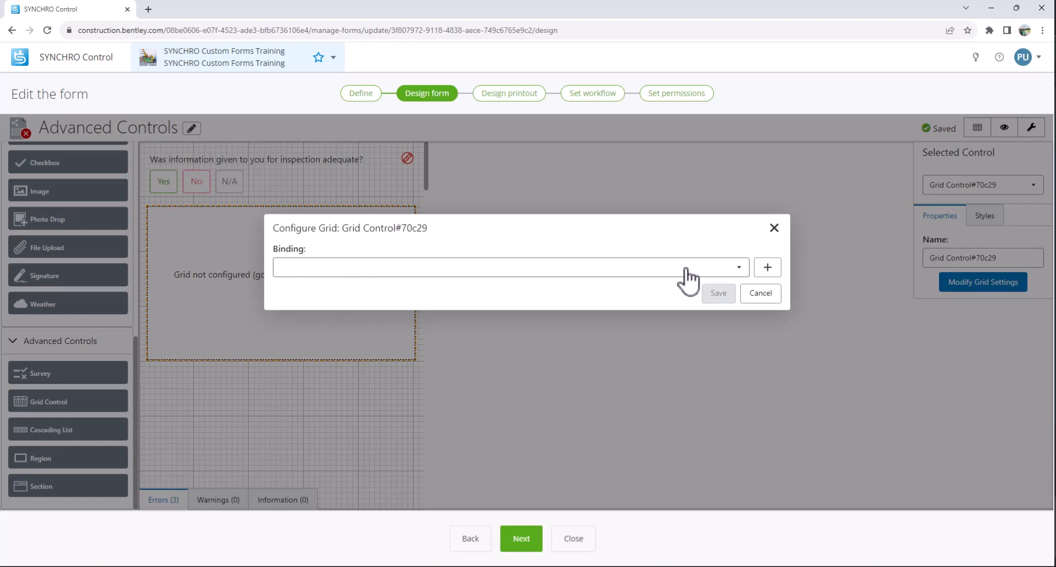
left_click(732, 268)
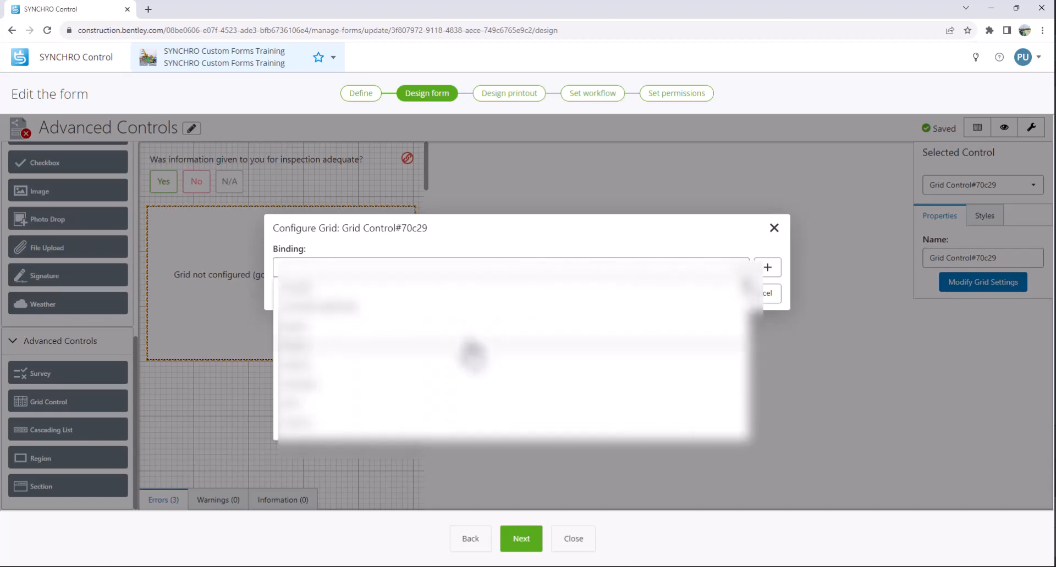
scroll(472, 355, "down", 5)
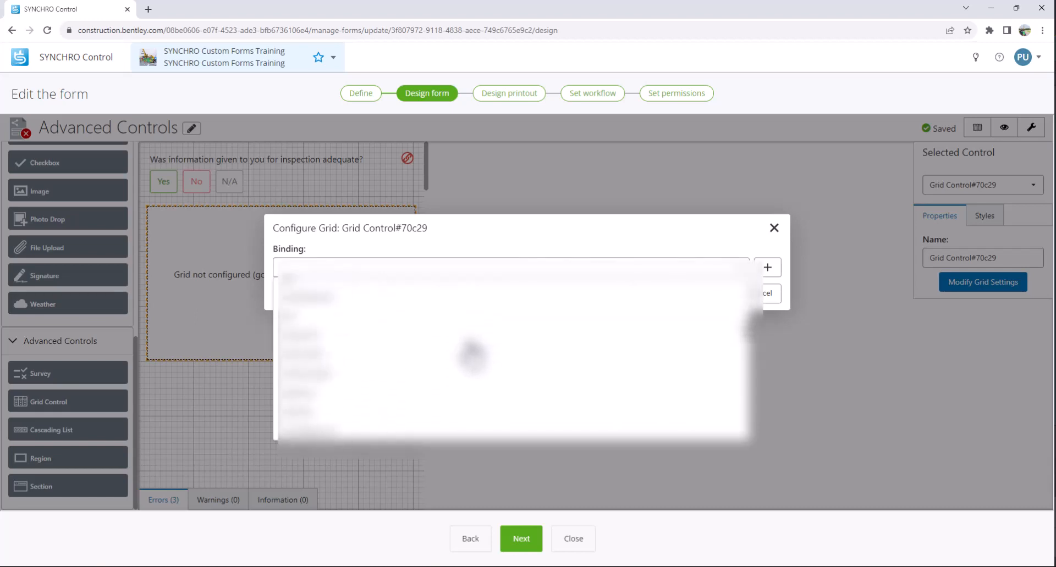
scroll(472, 355, "down", 5)
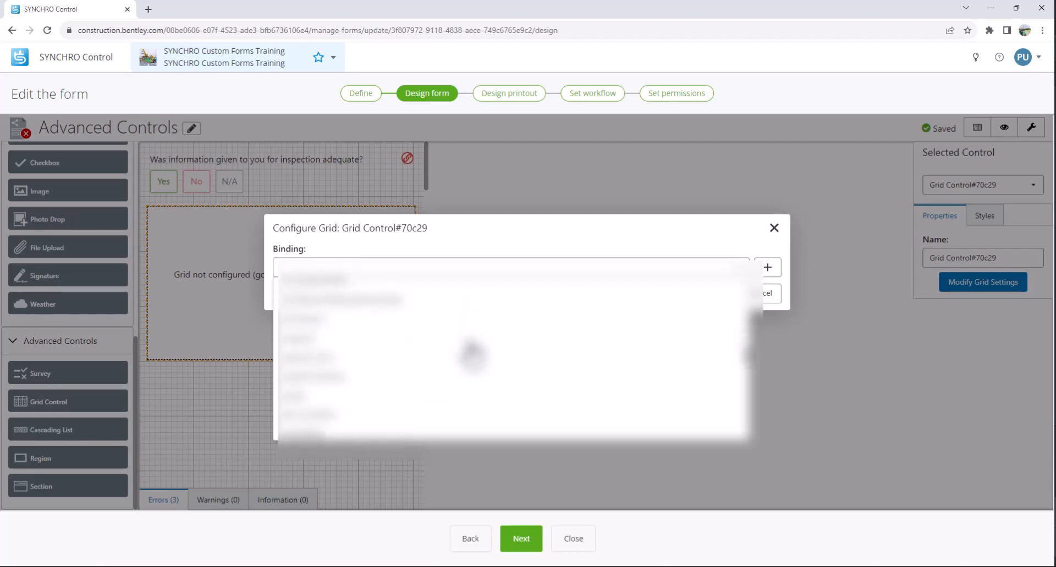
left_click(350, 346)
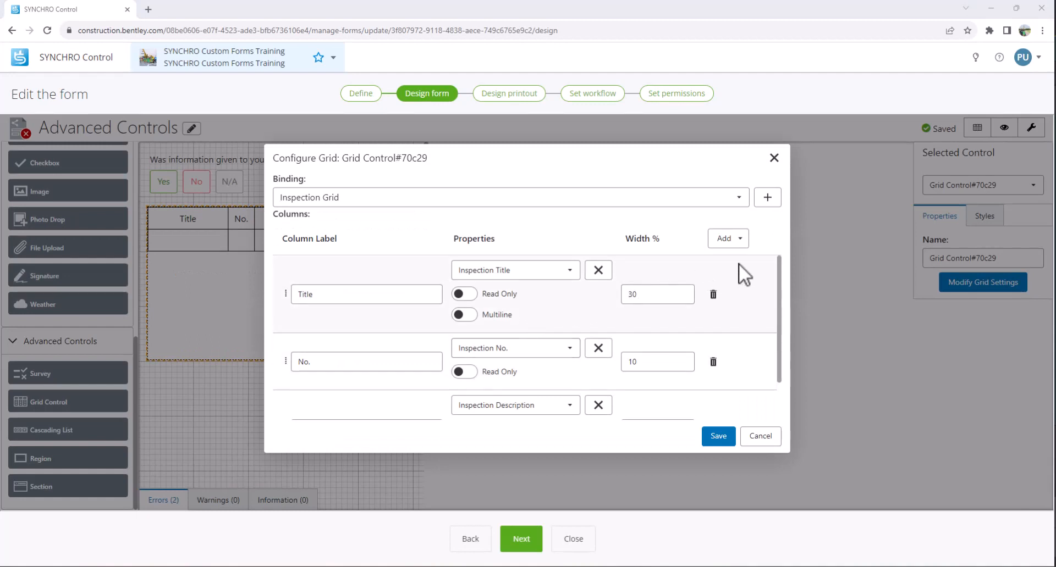
- Add a Dropdown column labelled "Complete?" to the inspection grid
left_click(737, 240)
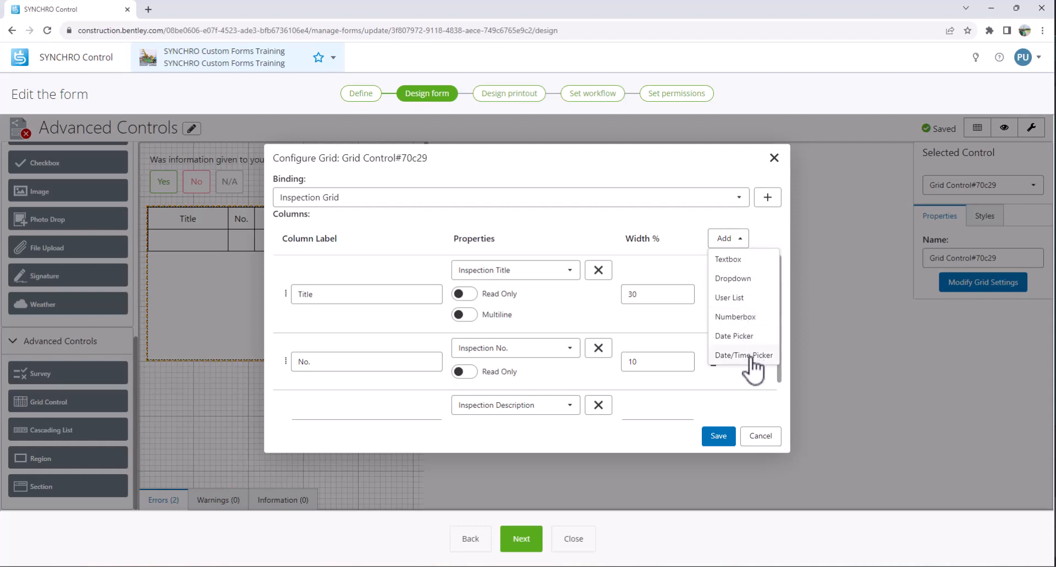
left_click(770, 238)
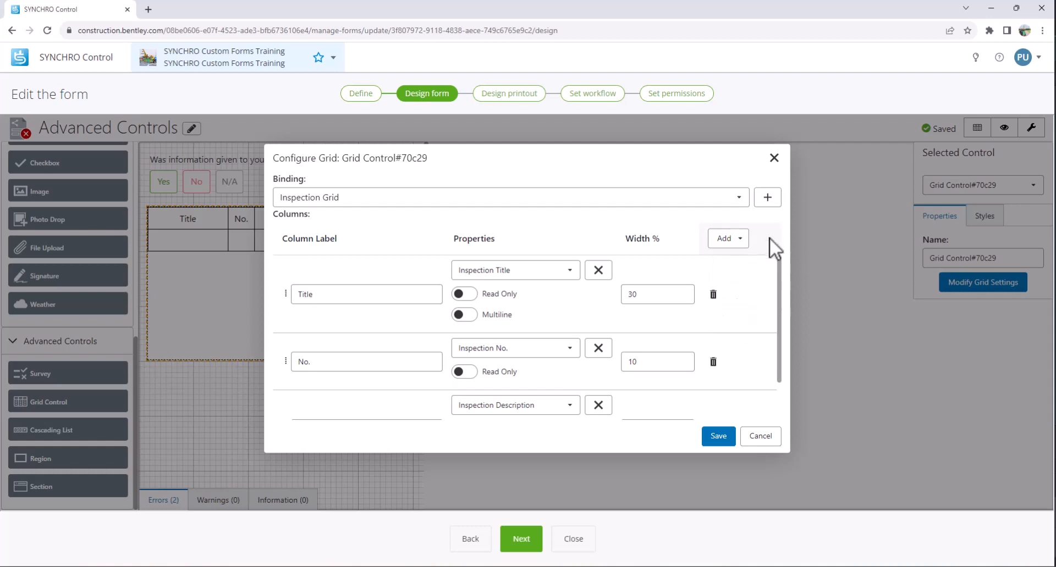
scroll(757, 319, "down", 2)
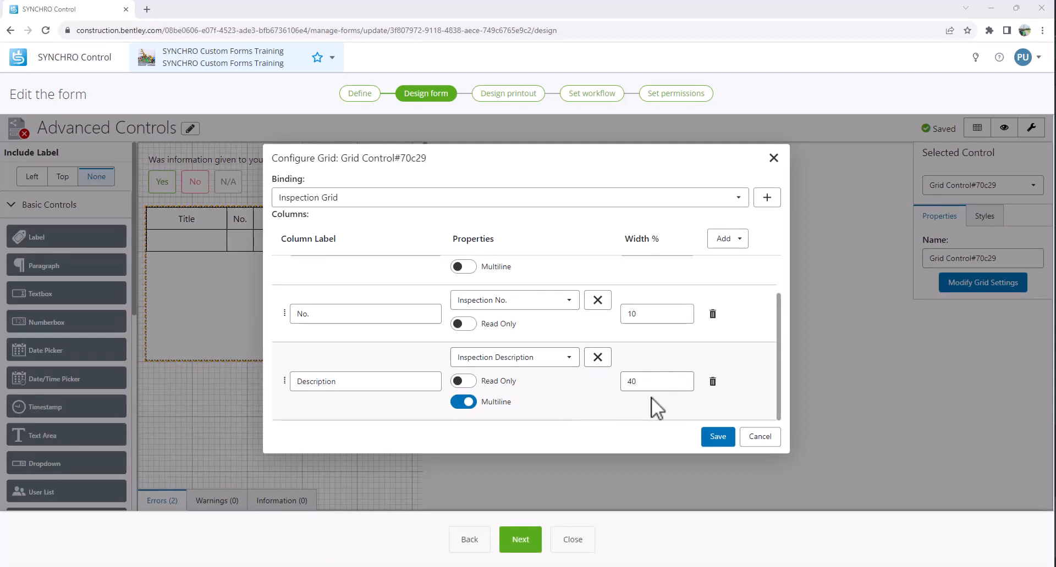
left_click(727, 240)
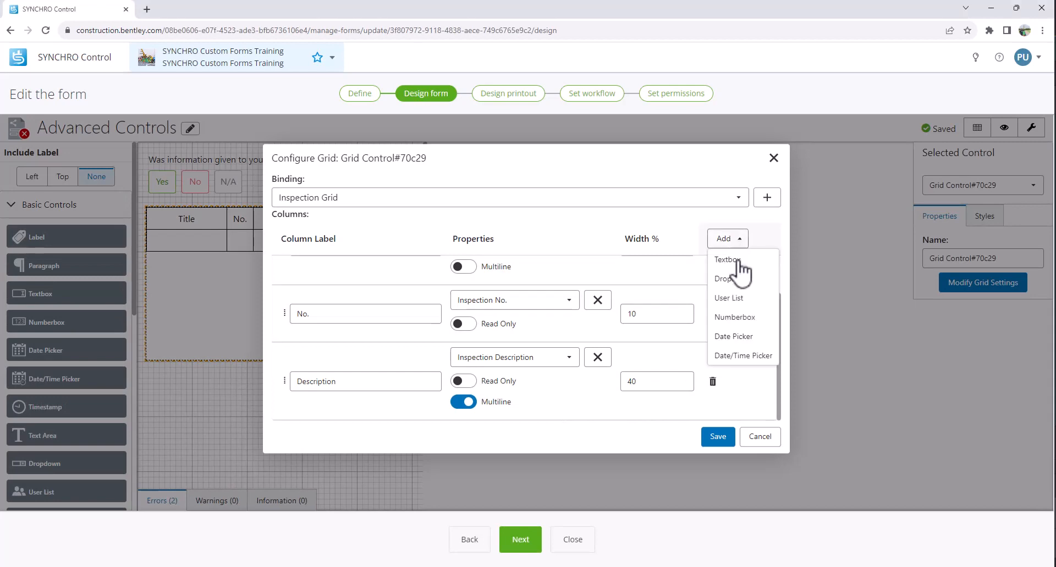
left_click(736, 278)
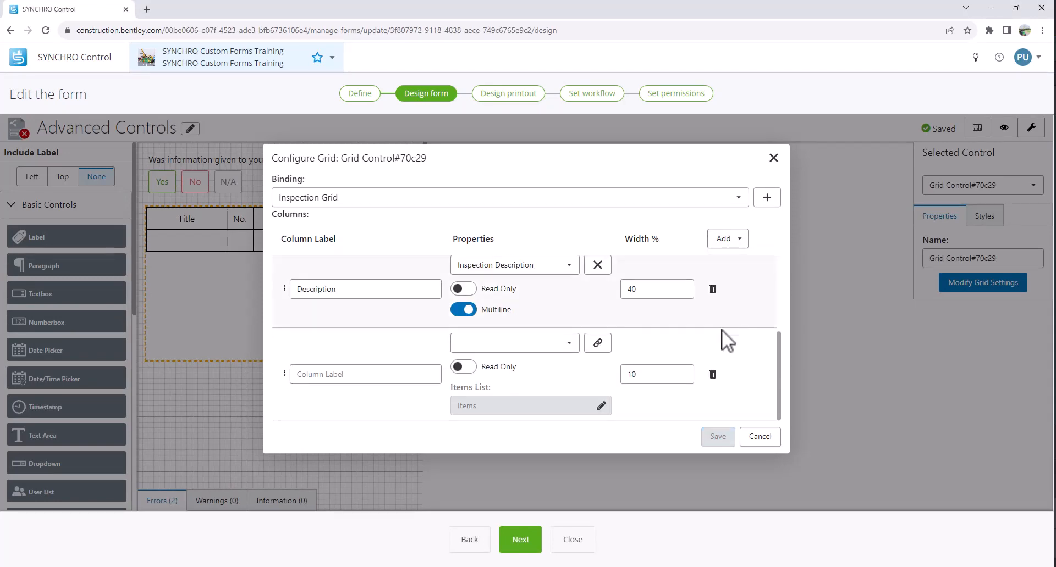
left_click(359, 376)
type("C")
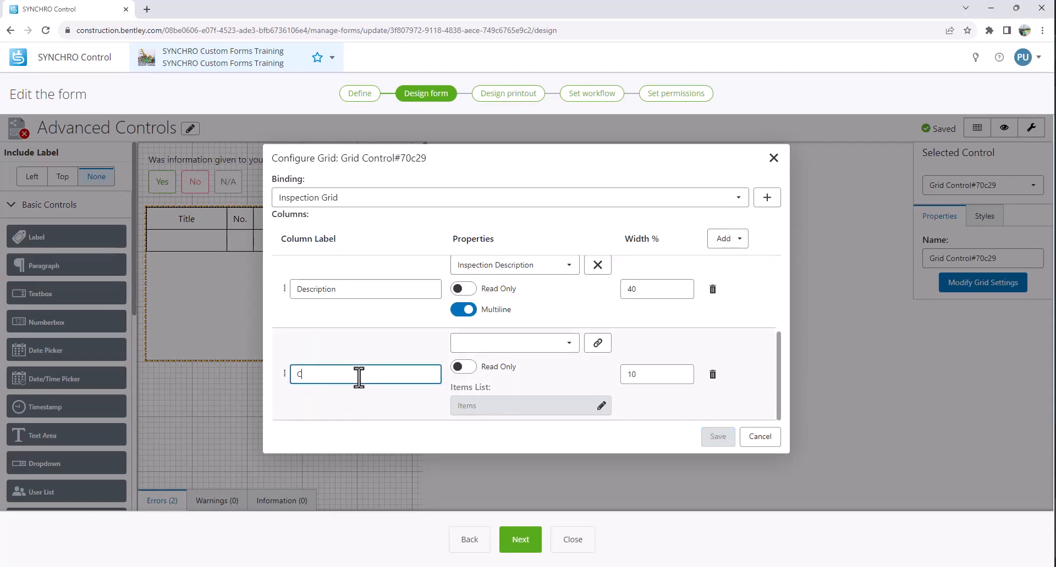
type("omplete?")
- Give the Complete? dropdown column the items Yes and No, and save the items list
left_click(601, 405)
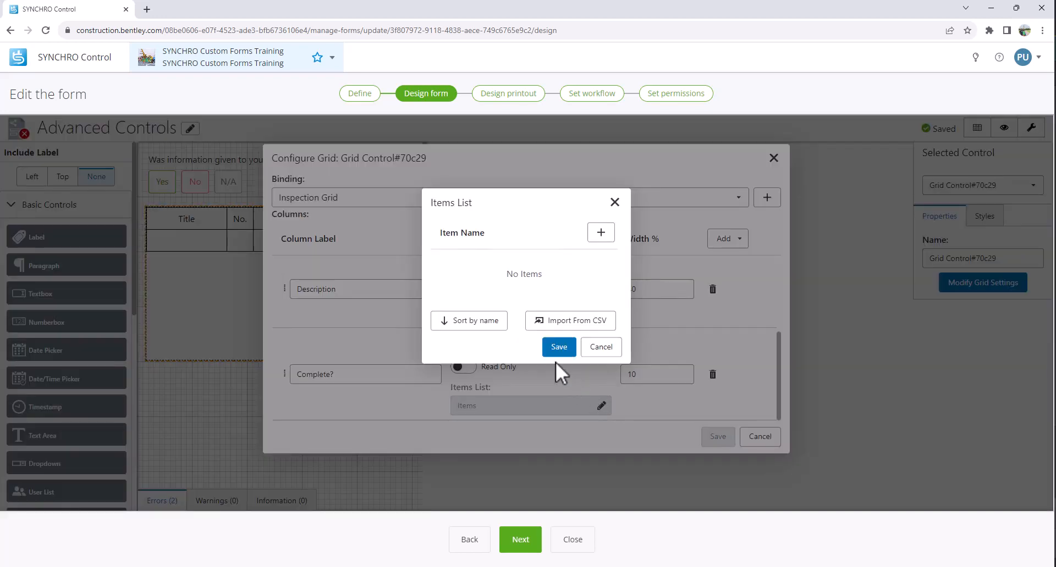
left_click(602, 234)
left_click(514, 270)
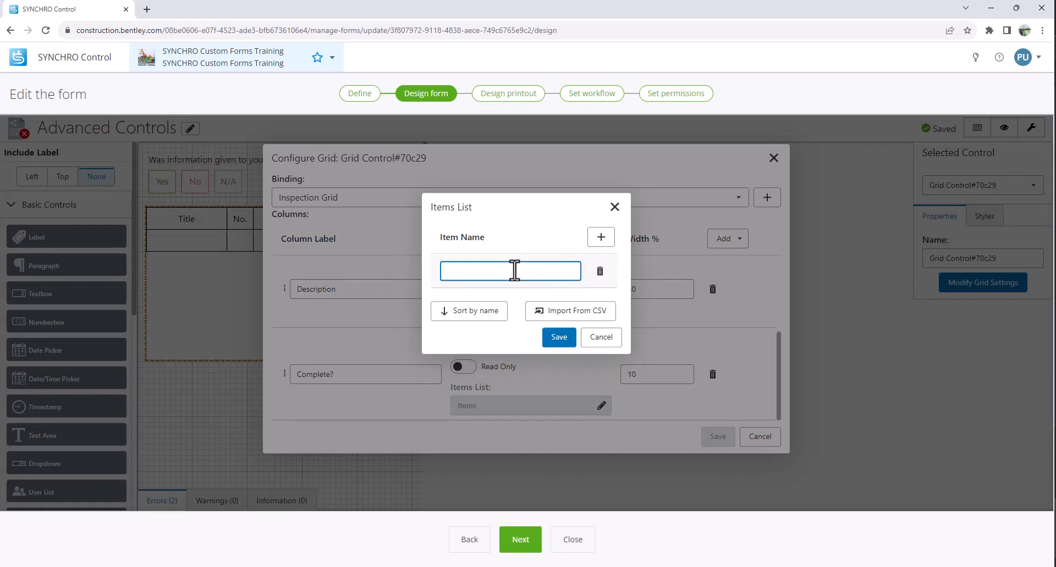
type("Yes")
left_click(601, 237)
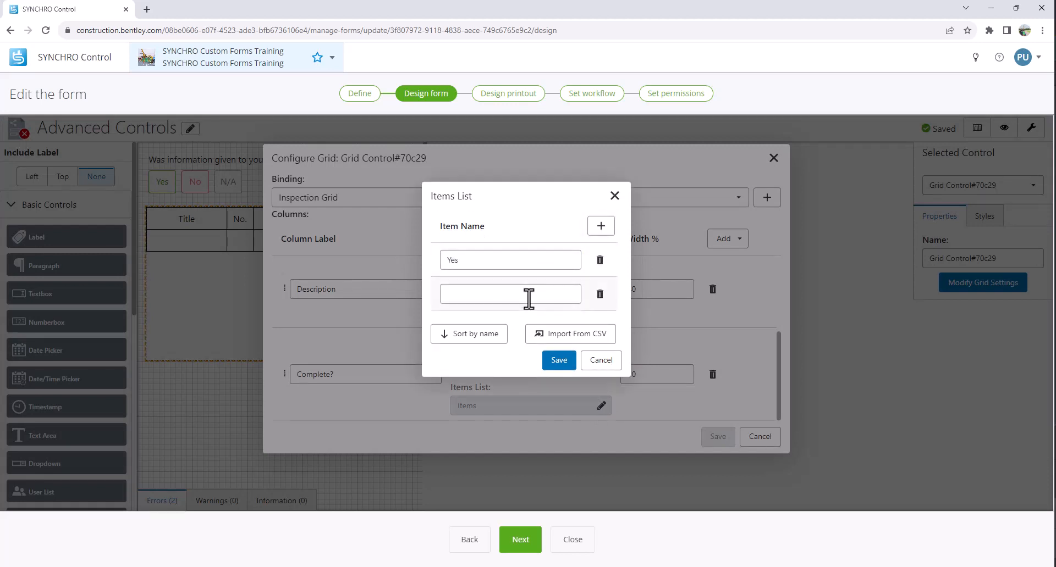
left_click(516, 296)
type("No")
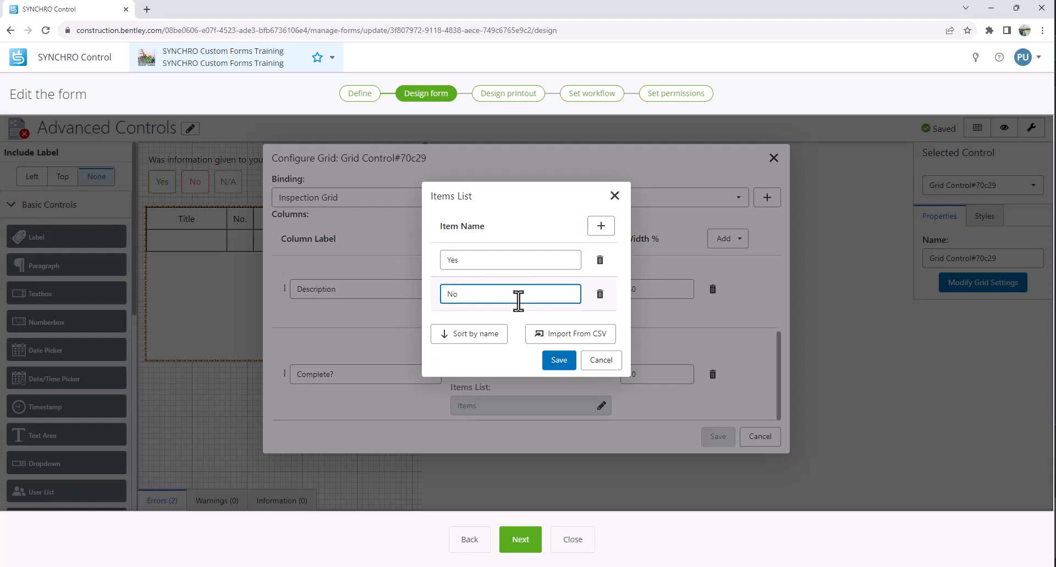
left_click(558, 361)
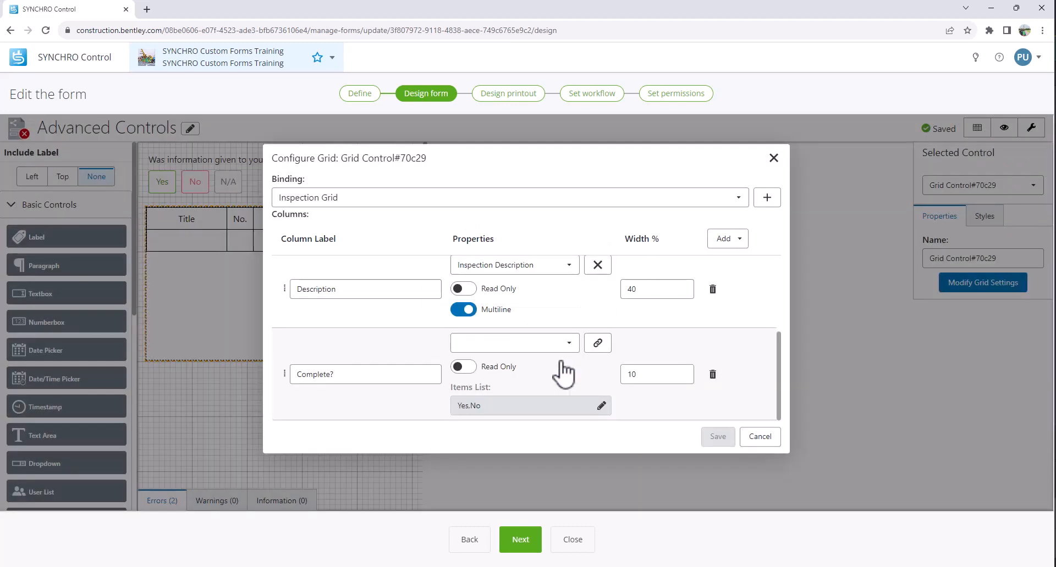
- Set the Complete? column's width to 20% and bind it to the Inspection Complete? property
left_click(616, 373)
left_click_drag(612, 373, 646, 377)
type("20")
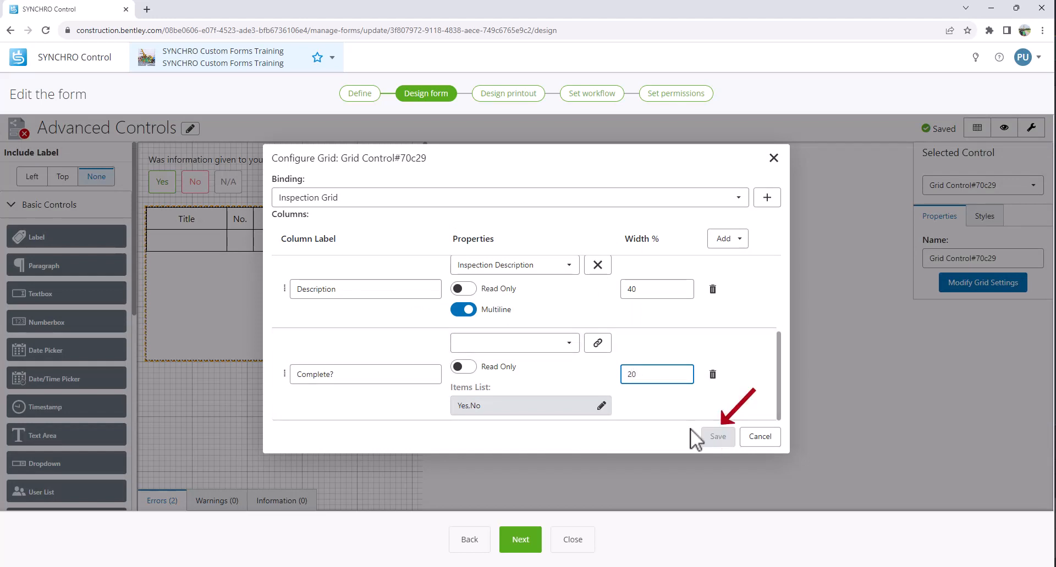
left_click(550, 348)
left_click(522, 370)
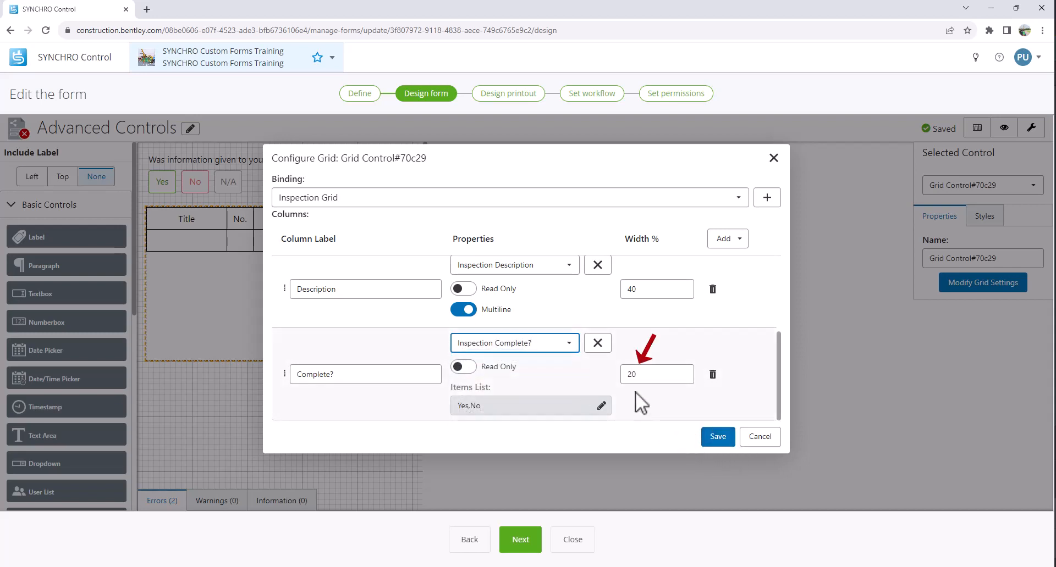
left_click(629, 379)
type("20")
- Move the Title column below the No. column and save the grid configuration
scroll(642, 374, "up", 5)
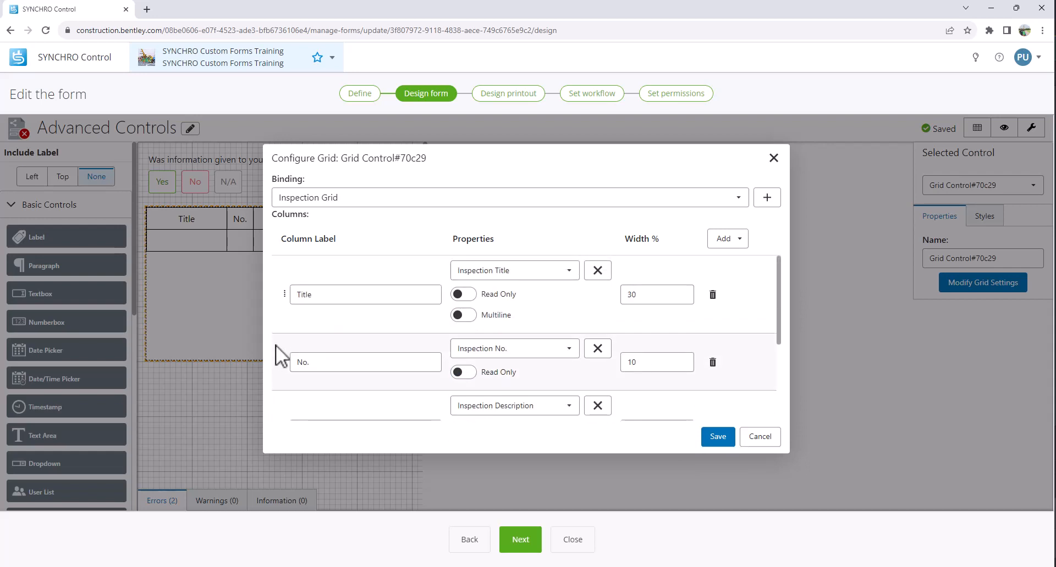
left_click_drag(286, 308, 288, 342)
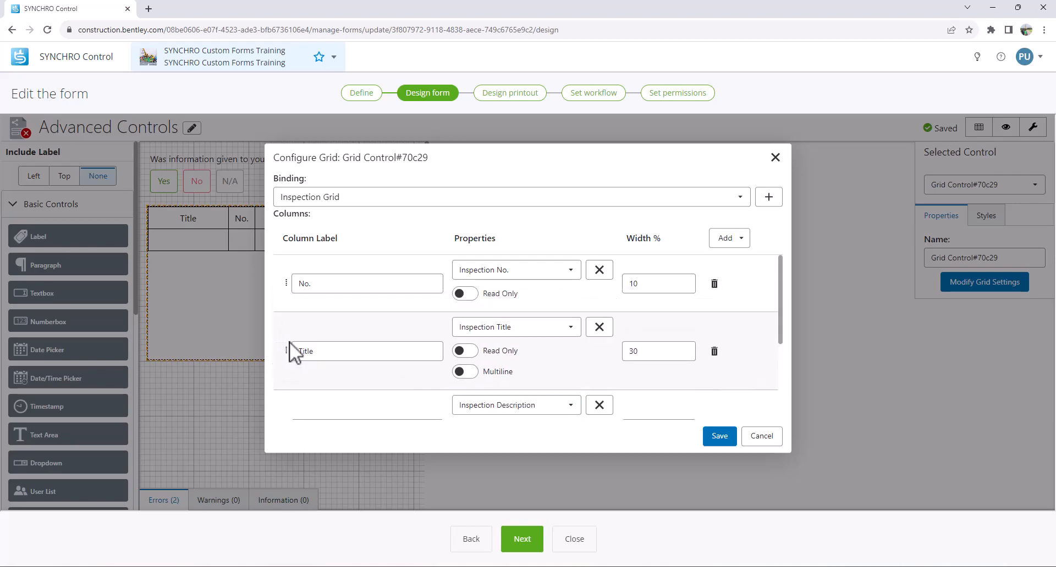
left_click(714, 435)
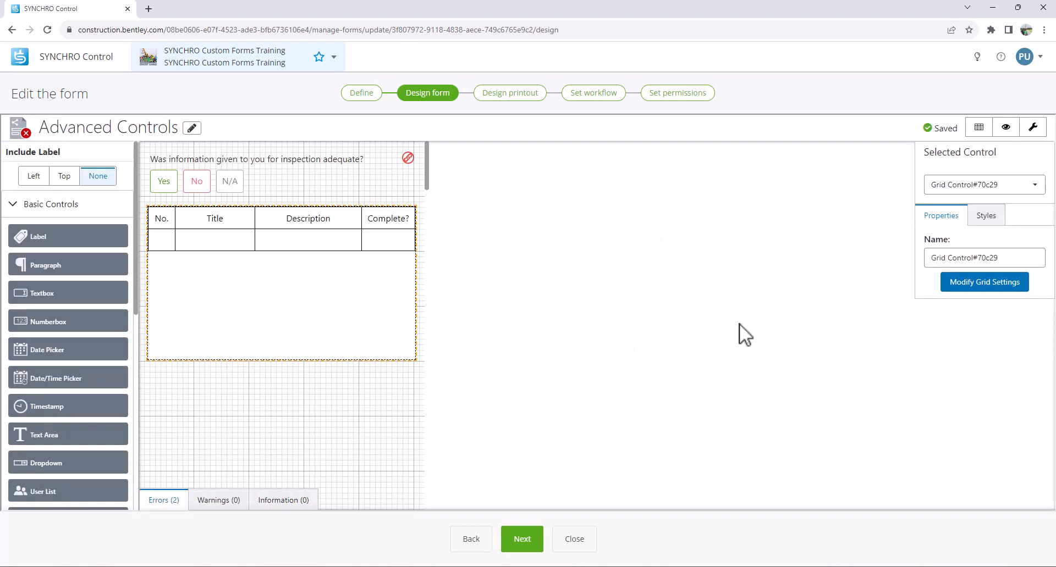
- Preview the form and add a grid row with No. 1, title Plumbing, description Check Pipes and Complete? set to Yes
left_click(1005, 128)
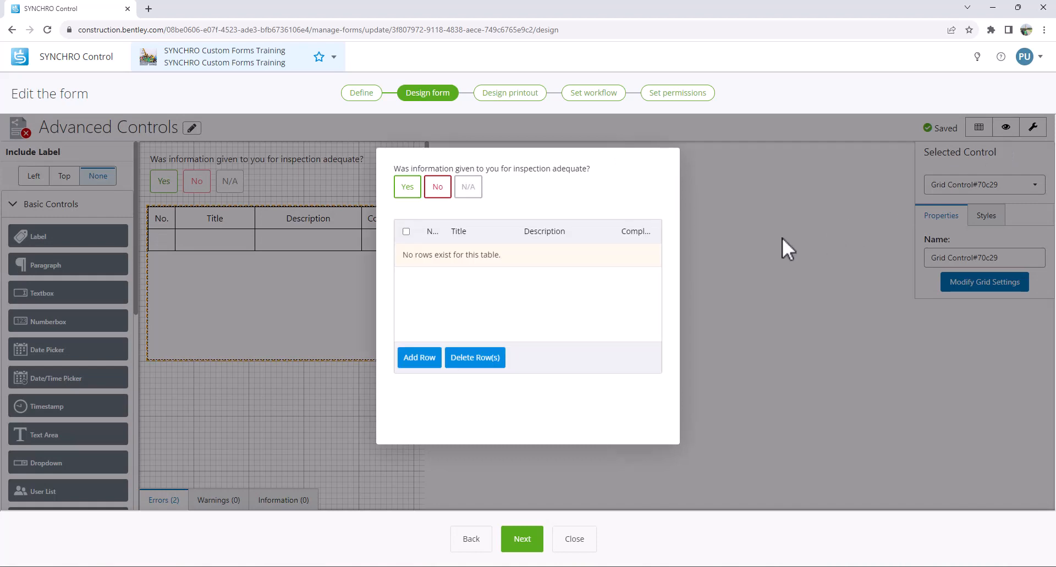
left_click(421, 358)
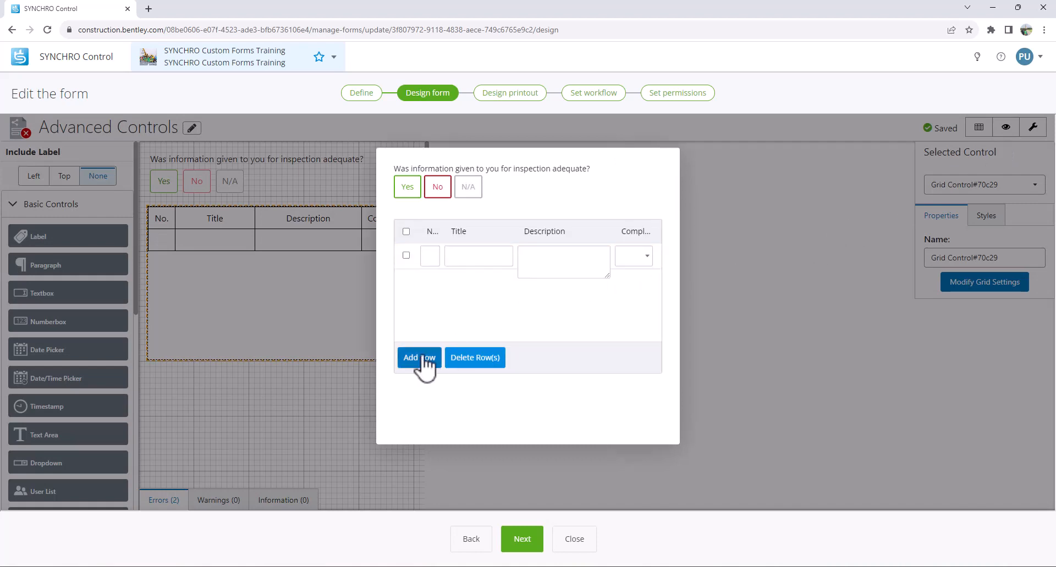
left_click(428, 257)
type("1")
left_click(466, 259)
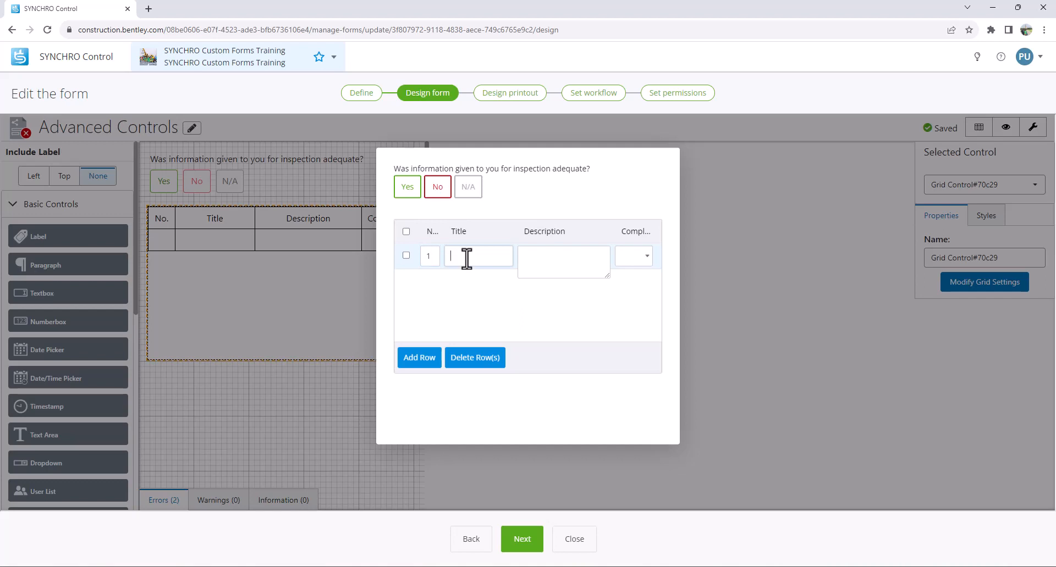
type("Plumbing")
left_click(541, 258)
type("Check pipes")
left_click(635, 257)
left_click(641, 296)
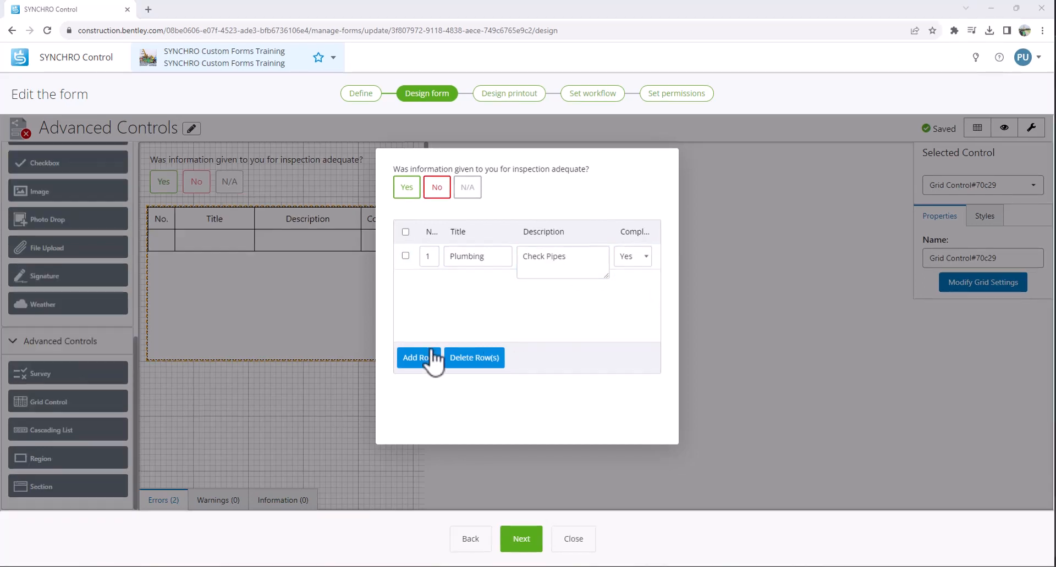
- Test the previewed grid's row controls by adding a second row and deleting the Plumbing row
left_click(429, 358)
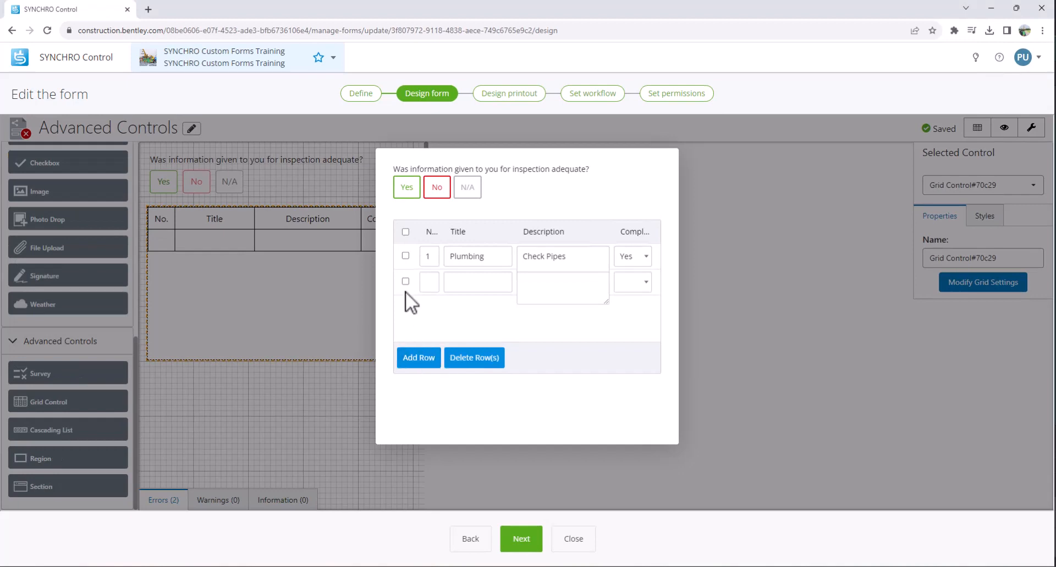
left_click(405, 256)
left_click(472, 358)
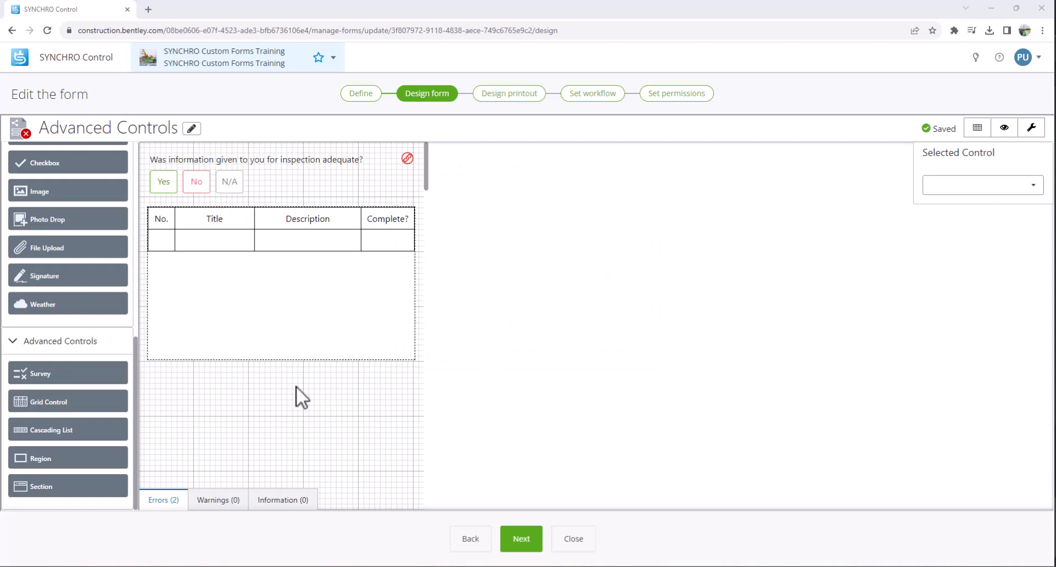
- Add a Region control below the inspection grid and apply the BlueBG style to it
left_click_drag(76, 458, 215, 400)
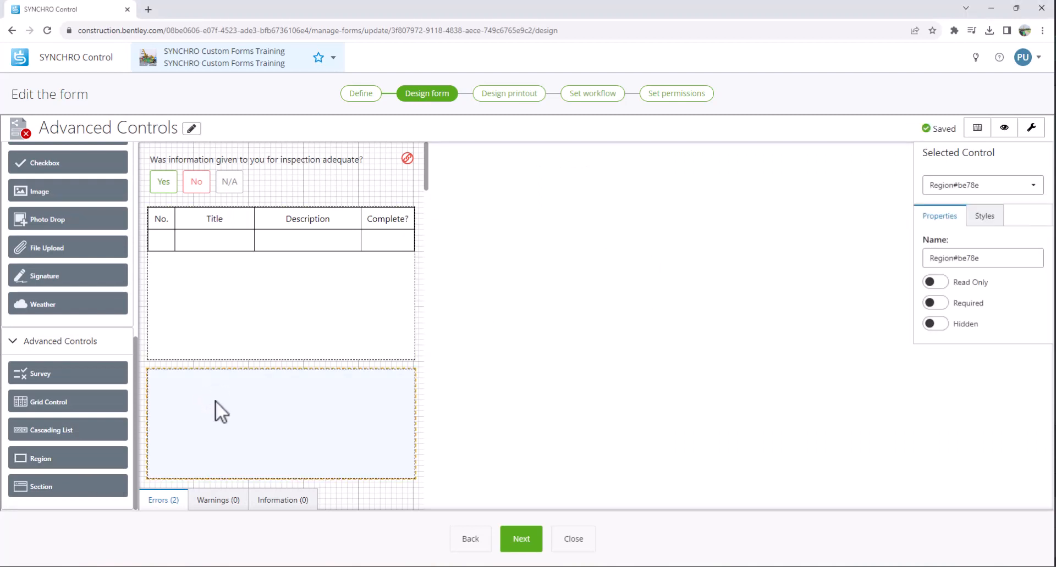
scroll(216, 400, "down", 1)
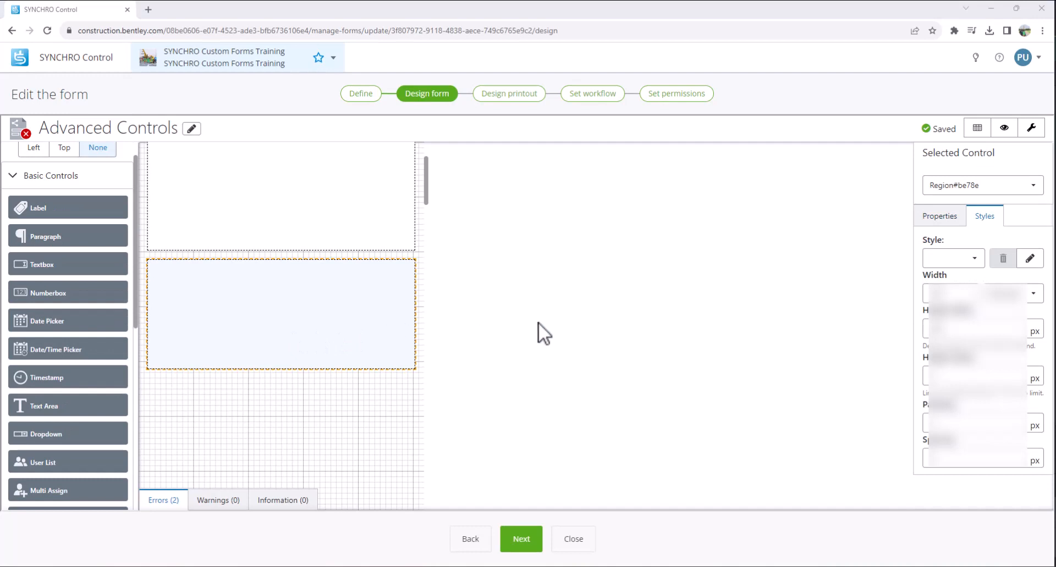
left_click(969, 262)
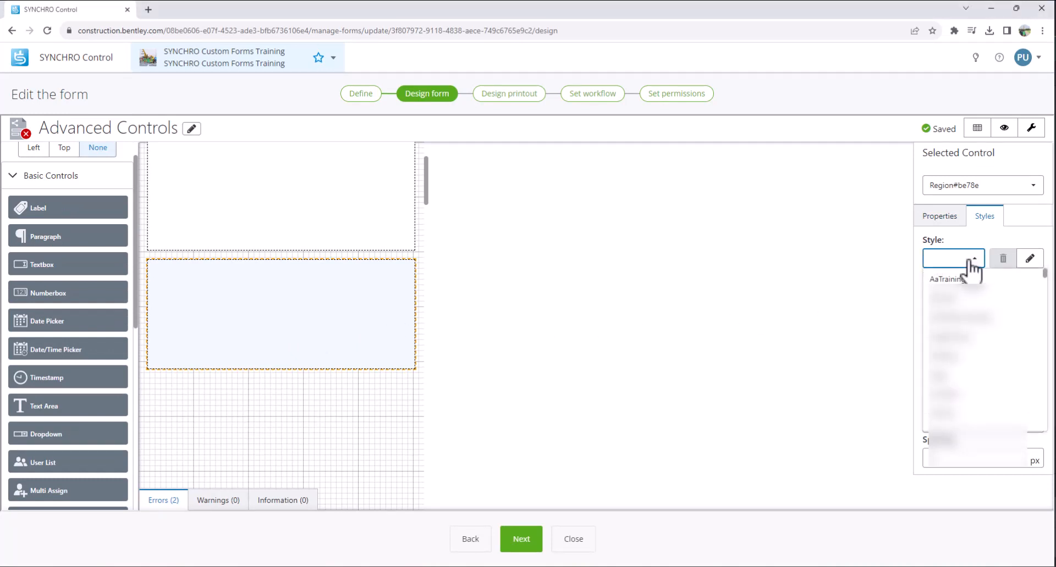
type("blue")
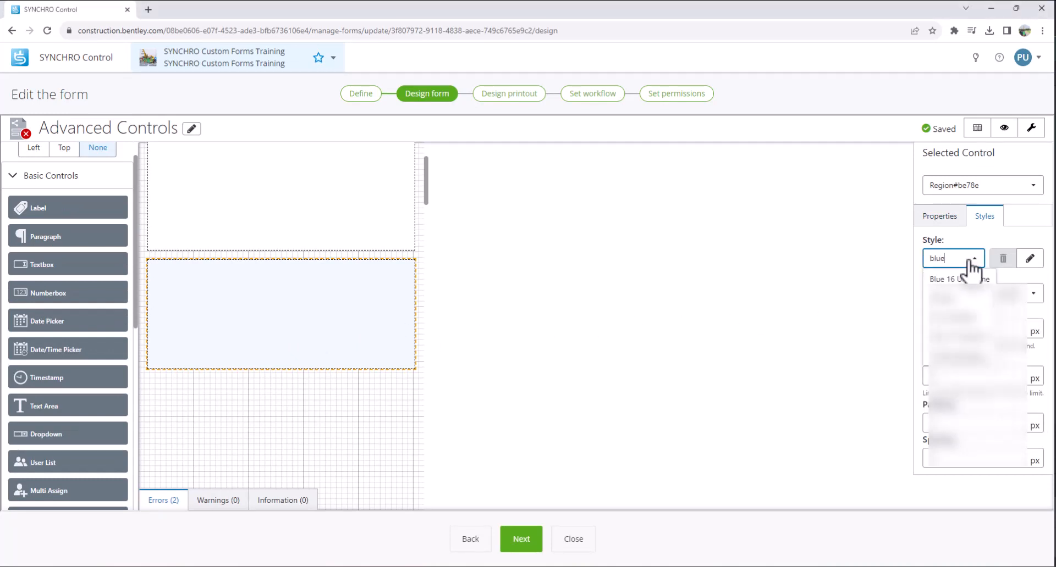
left_click(955, 298)
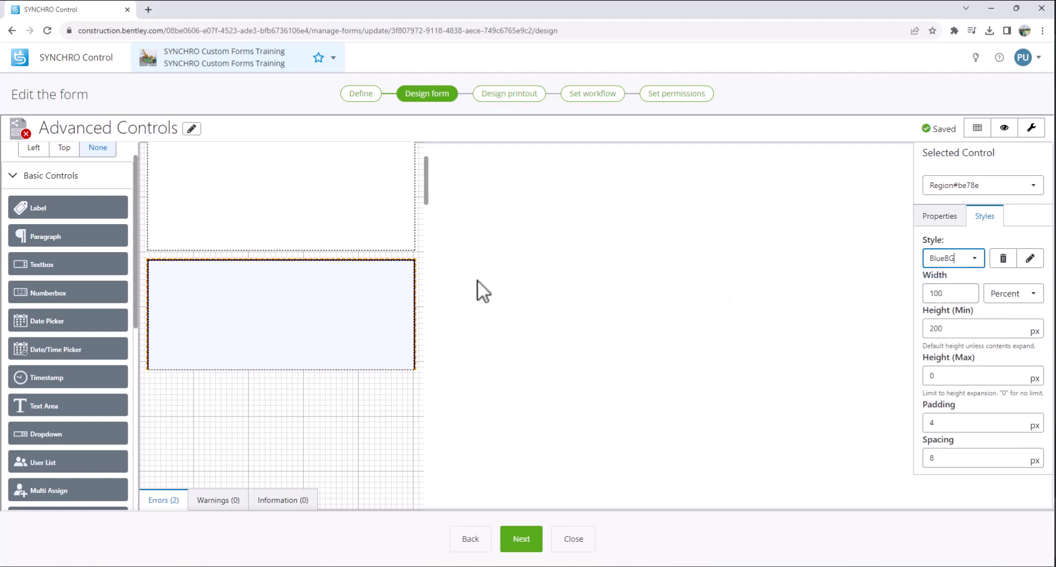
- Add a Label and, beneath it, a Weather control inside the region, setting each one's width to 100 percent
left_click_drag(203, 282, 203, 283)
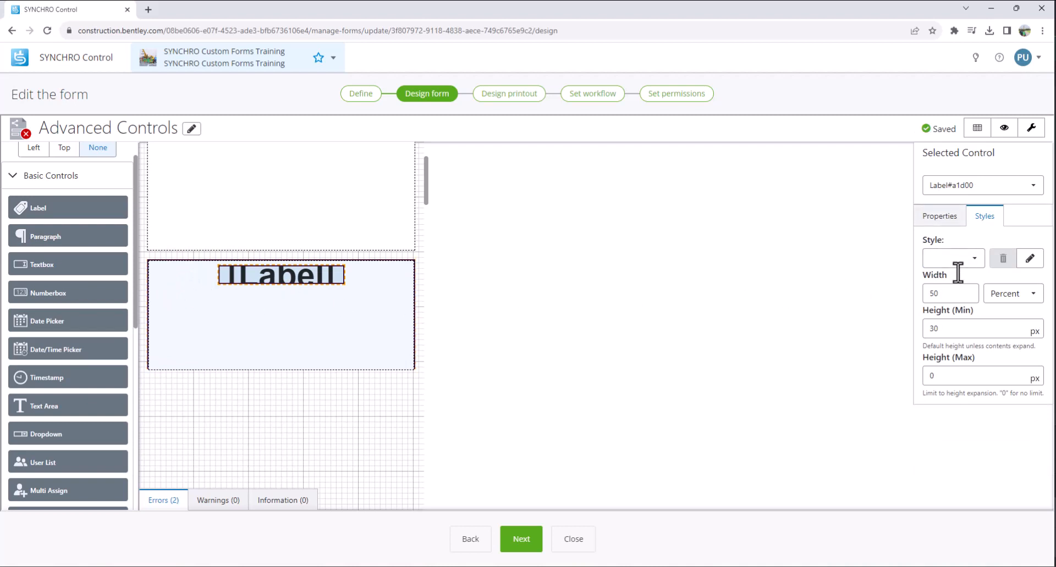
type("100")
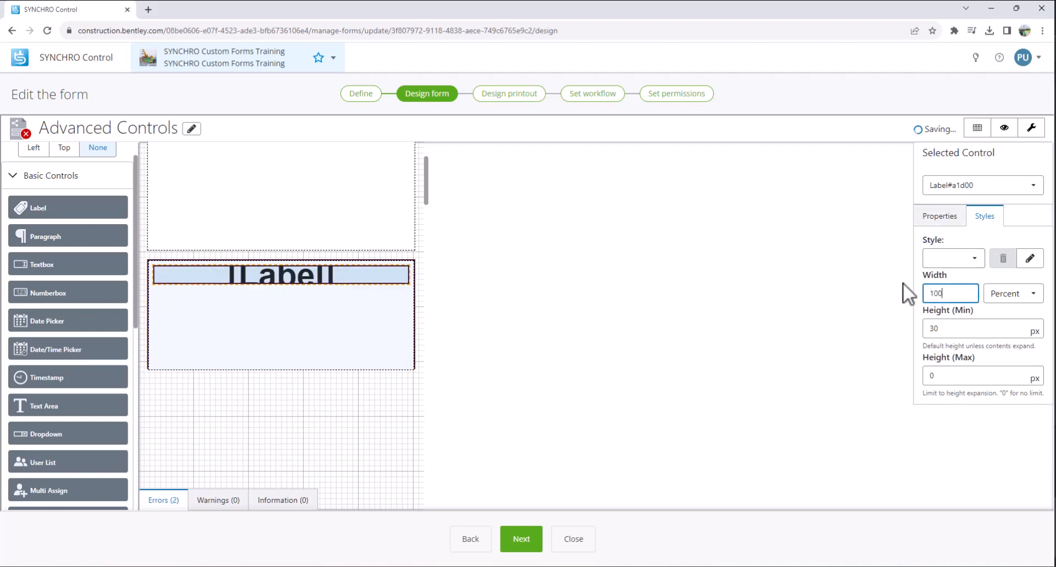
scroll(73, 407, "down", 5)
left_click_drag(68, 354, 227, 328)
double_click(957, 295)
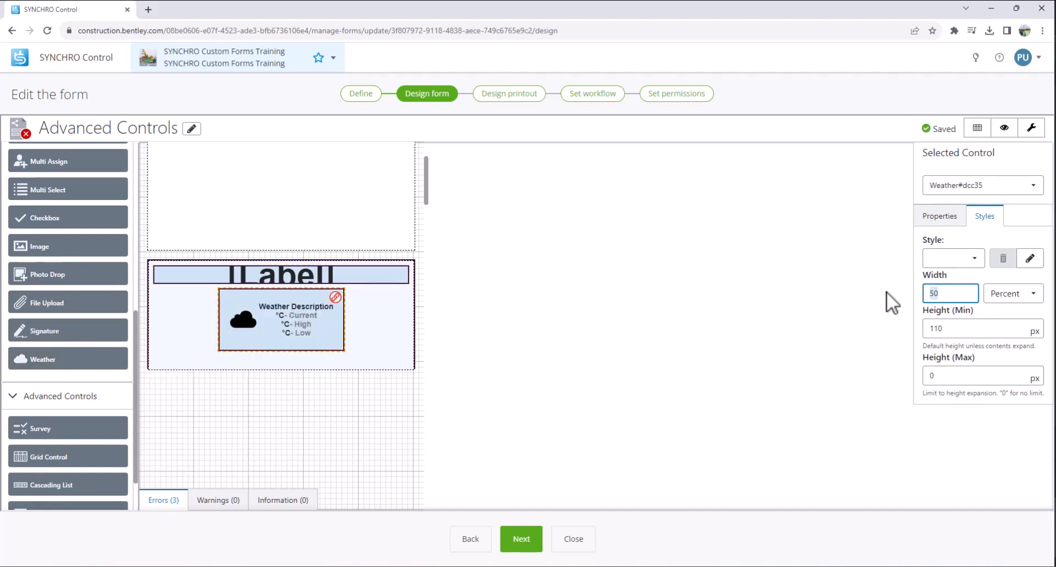
type("100")
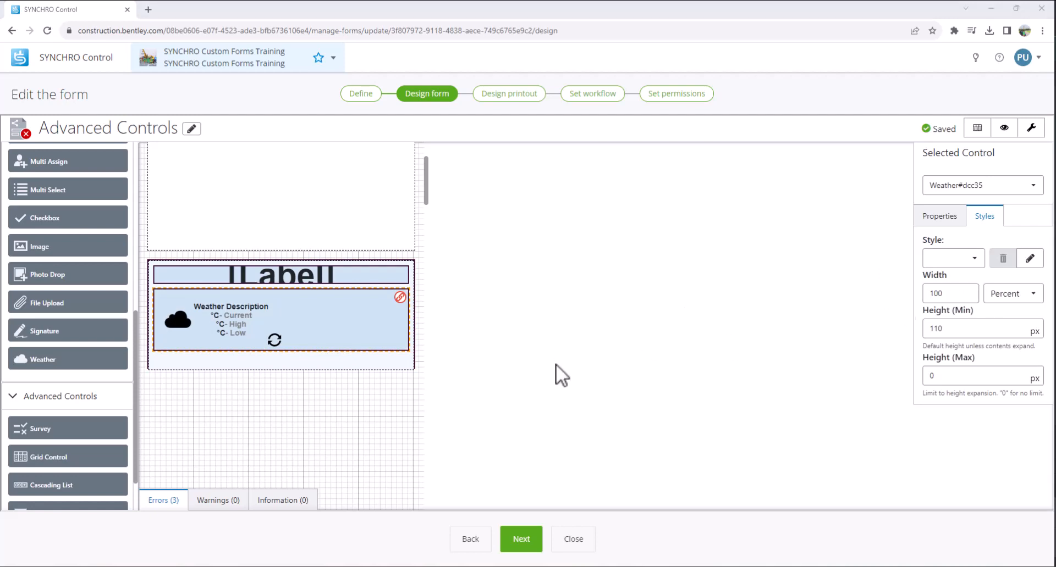
- Preview the form to check how the region's label and weather control look, and close the preview
left_click(1005, 133)
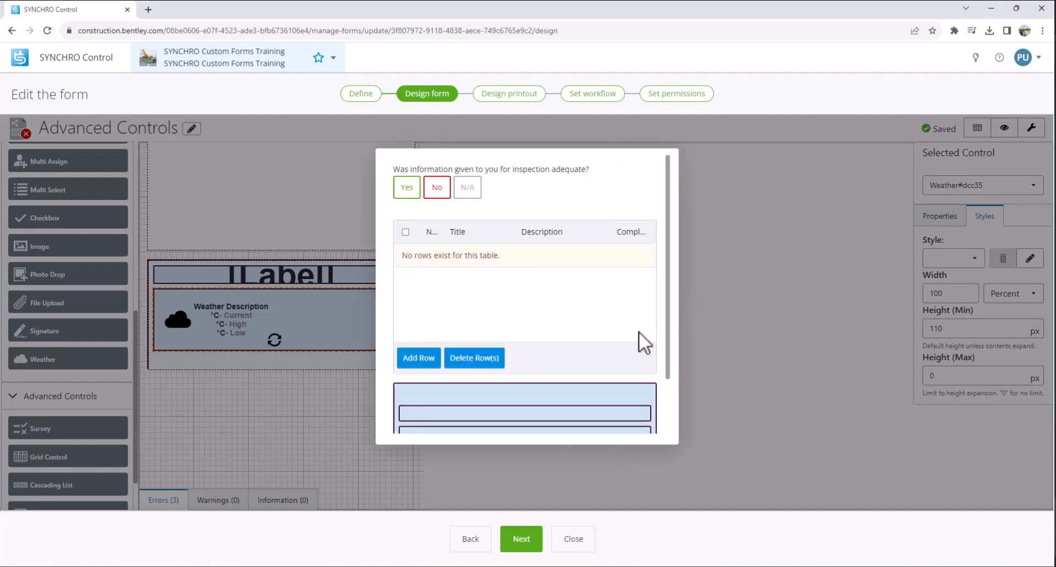
scroll(642, 342, "down", 1)
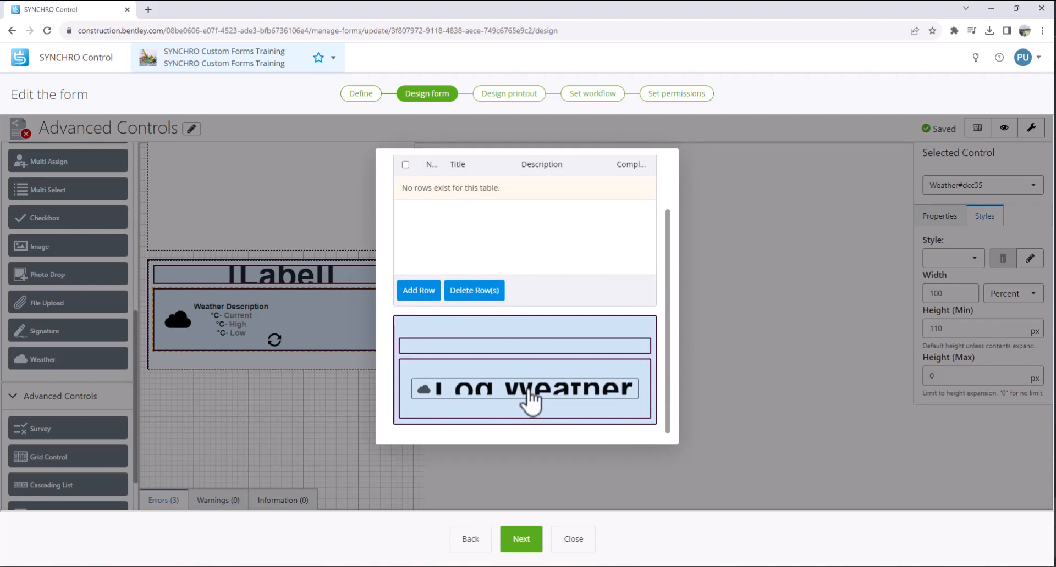
left_click(712, 354)
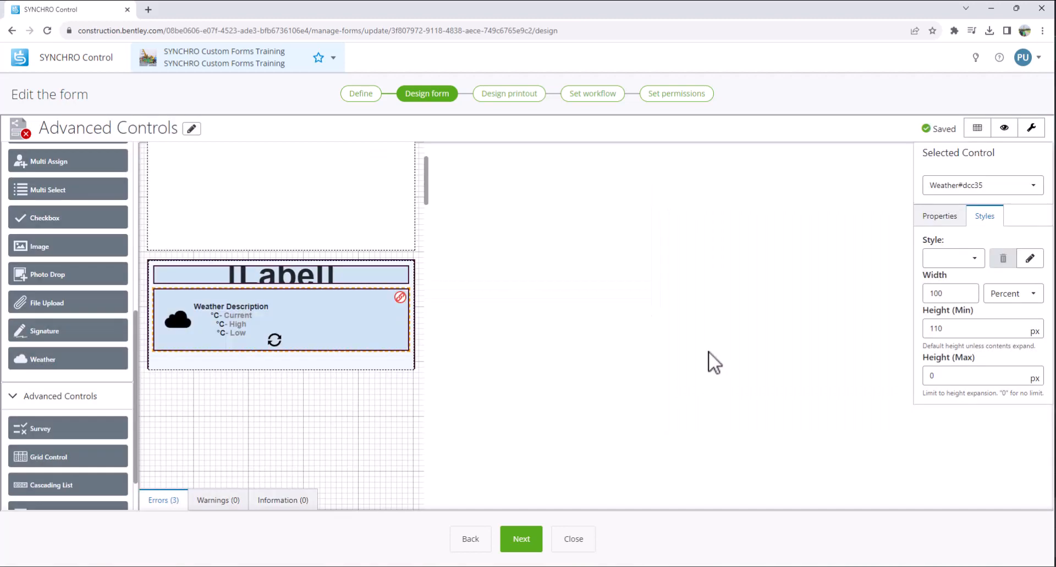
- Apply the CenterRed style to the label inside the region
left_click(382, 278)
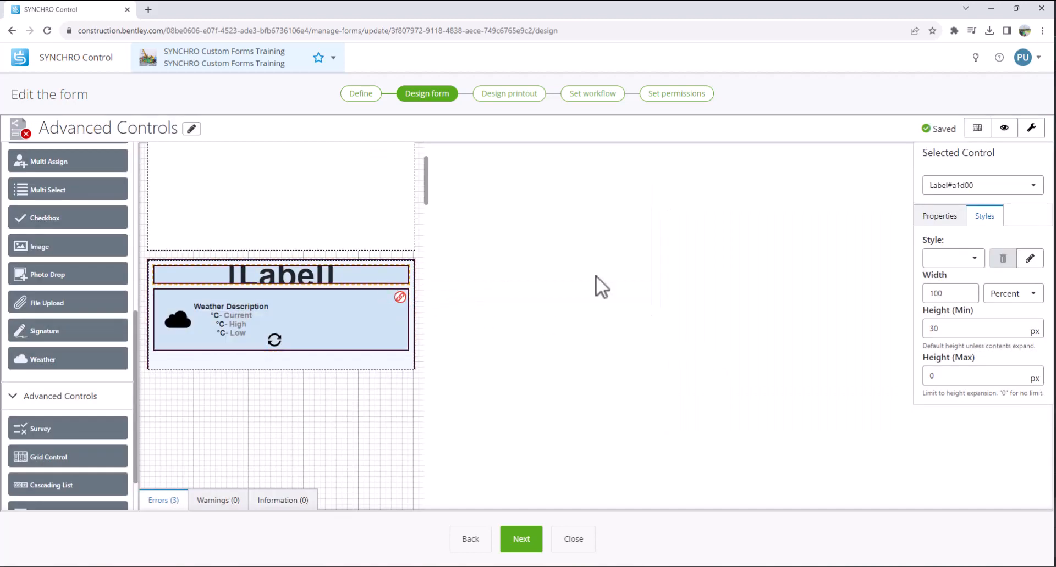
left_click(947, 262)
type("red")
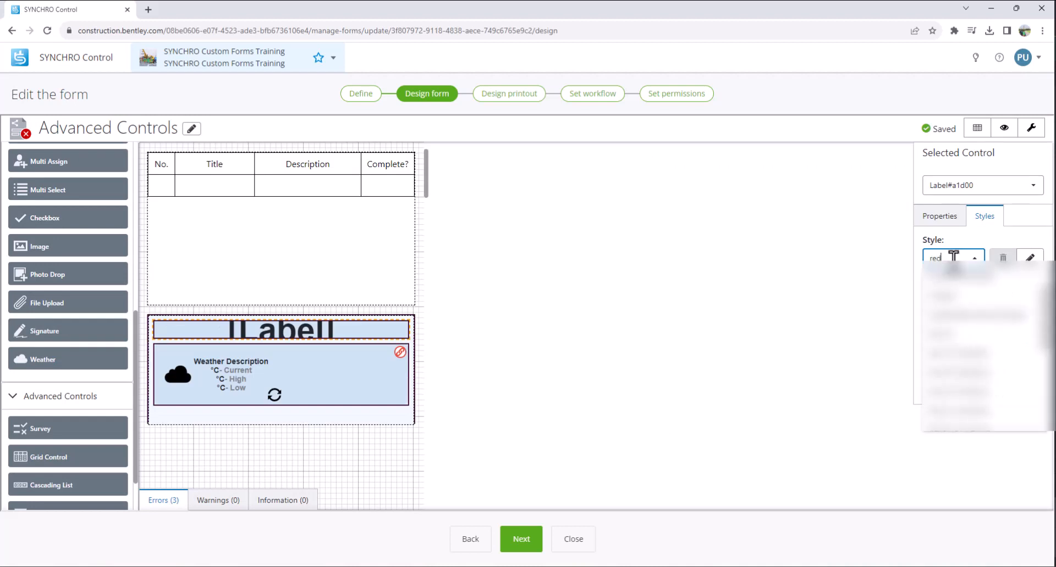
left_click(951, 273)
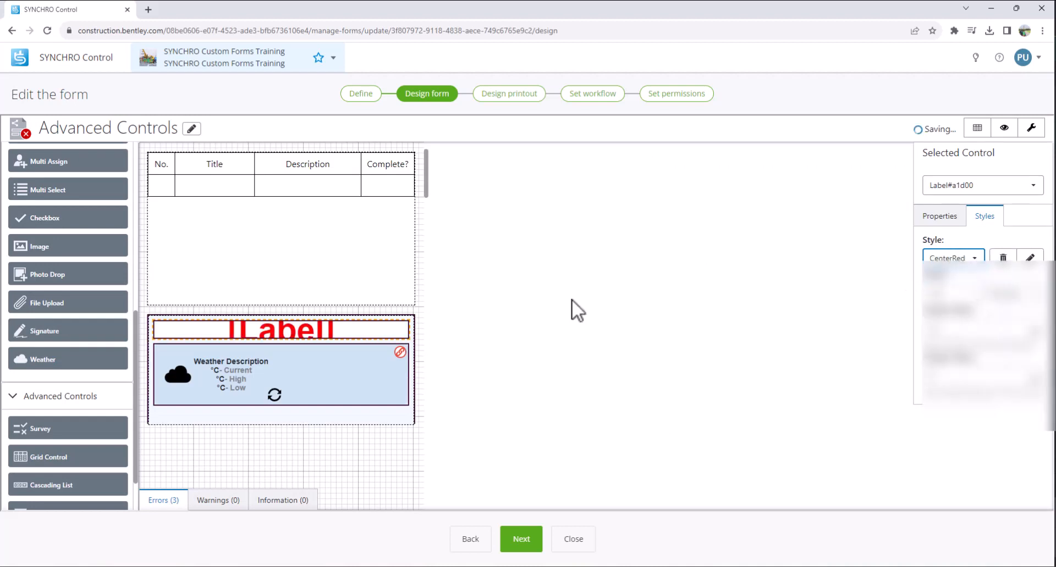
- Apply the CenterRed style to the region's Weather control and check the styling in the form preview
left_click(366, 376)
left_click(937, 256)
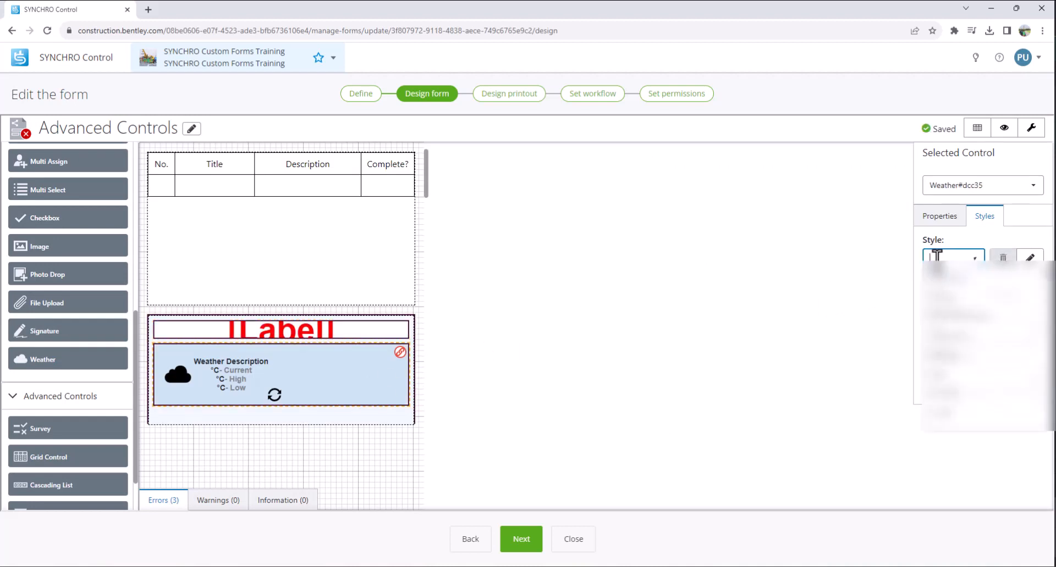
type("re")
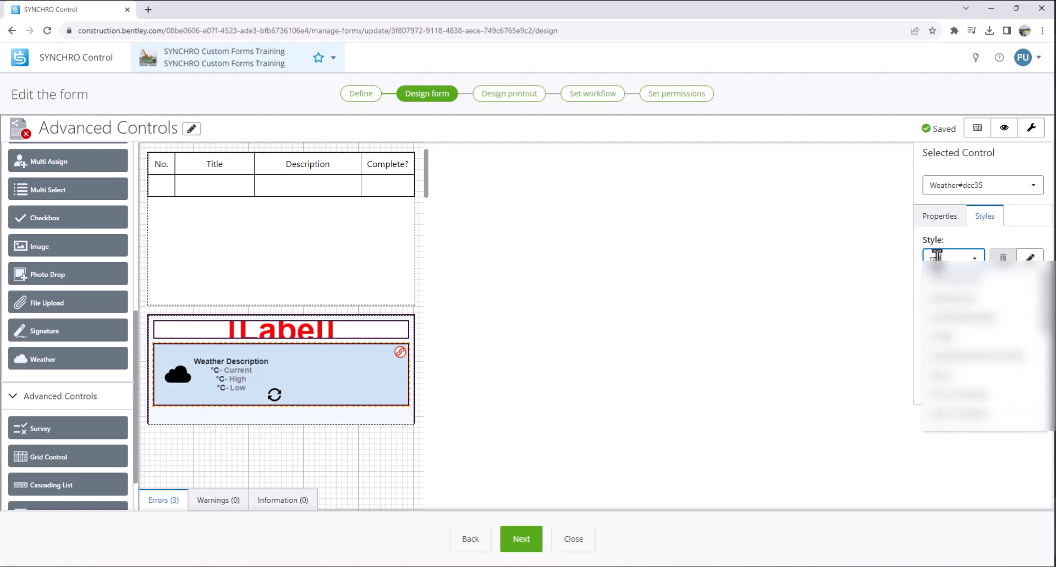
type("d")
left_click(946, 322)
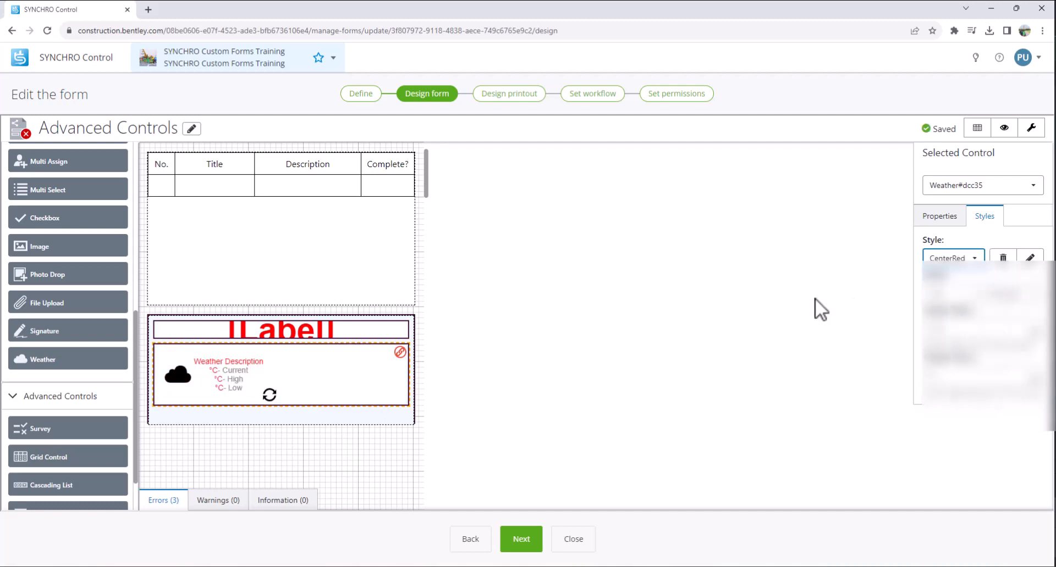
left_click(1004, 128)
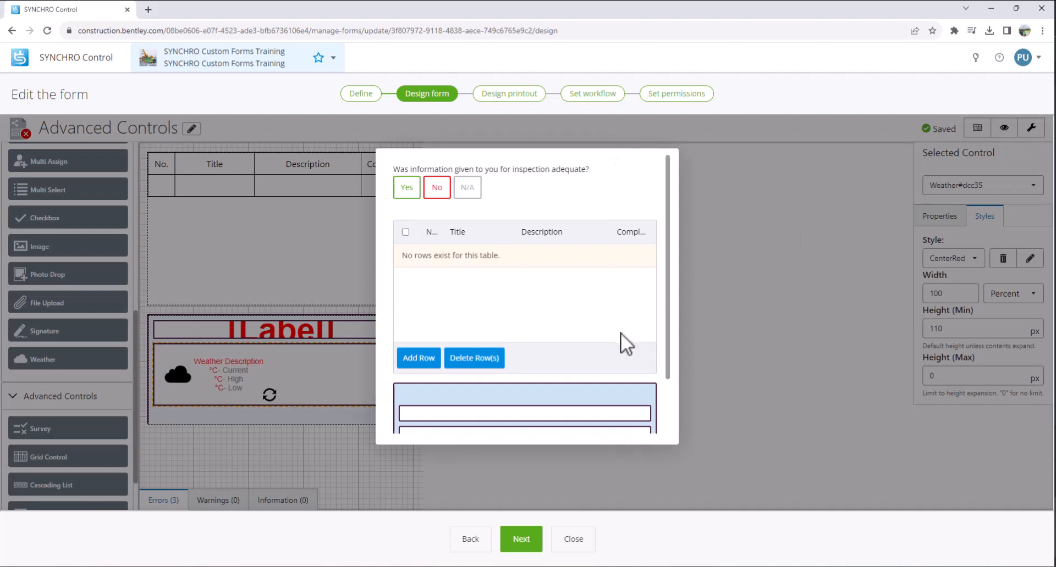
scroll(622, 330, "down", 2)
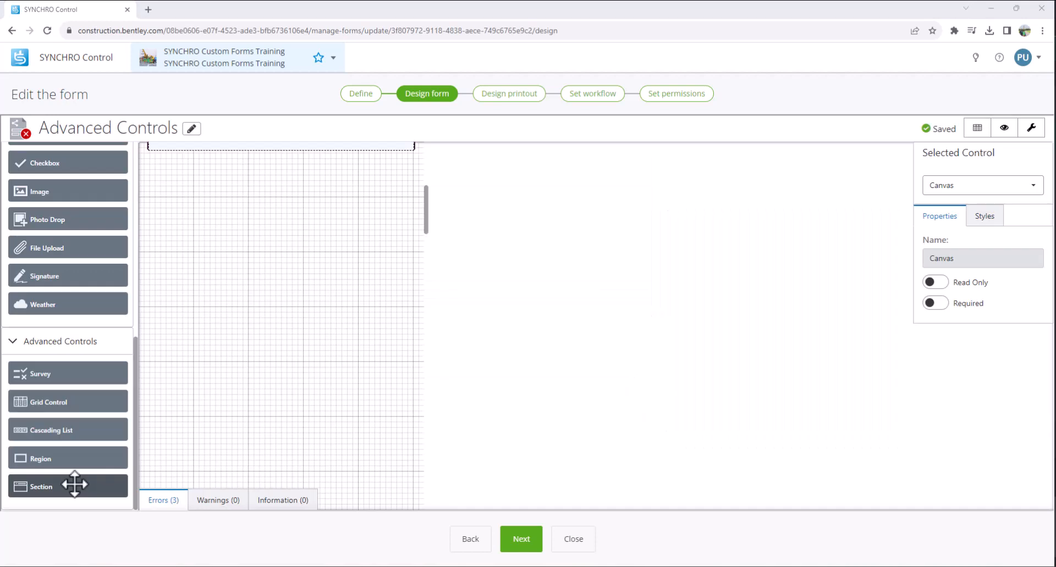
- Add two Section controls below the region, with display text Section 1 for the upper one and Section 2 for the lower one
left_click_drag(75, 485, 220, 212)
left_click_drag(71, 487, 203, 307)
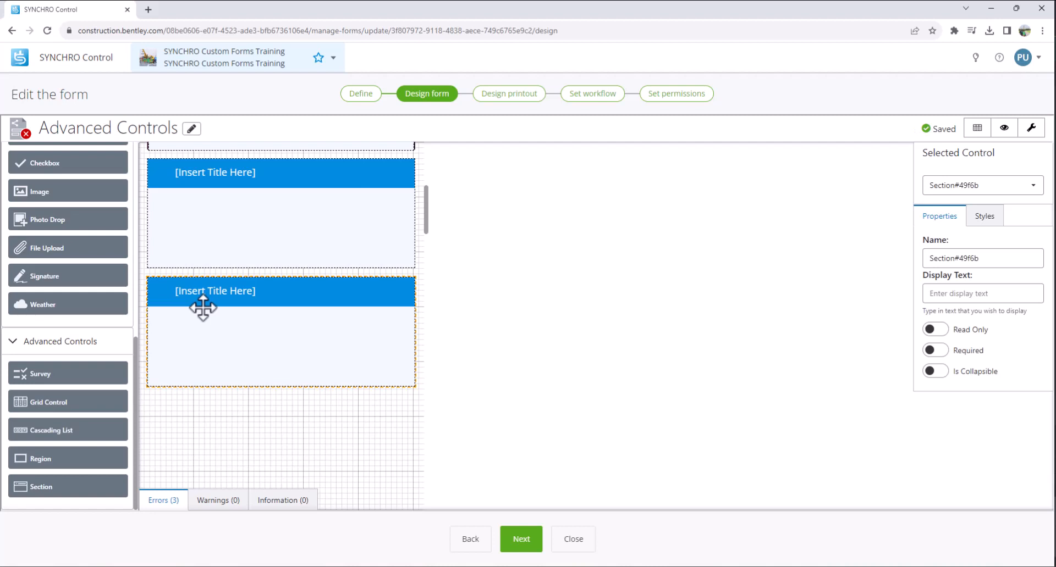
left_click(955, 294)
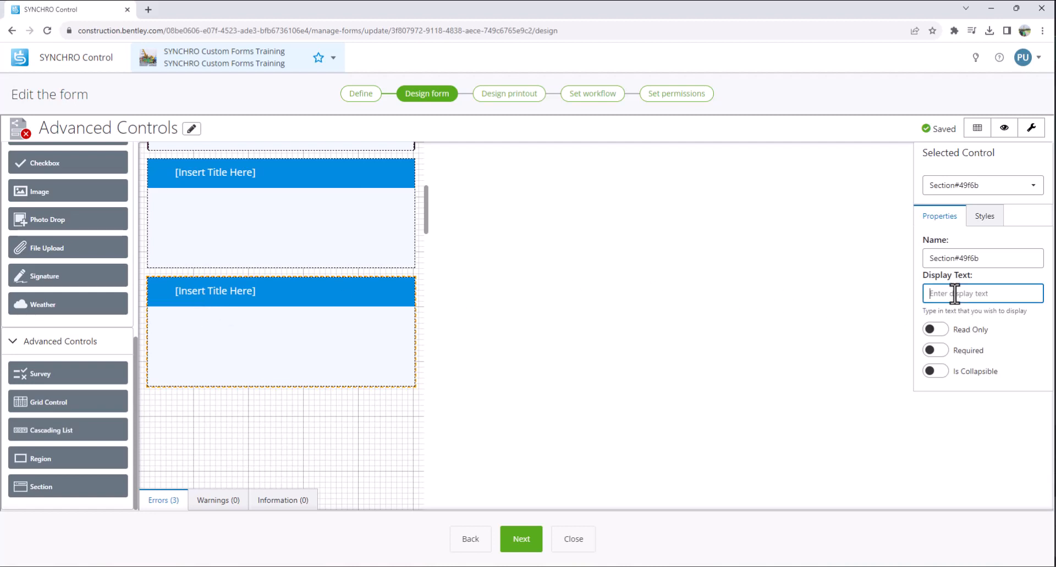
type("Section 2")
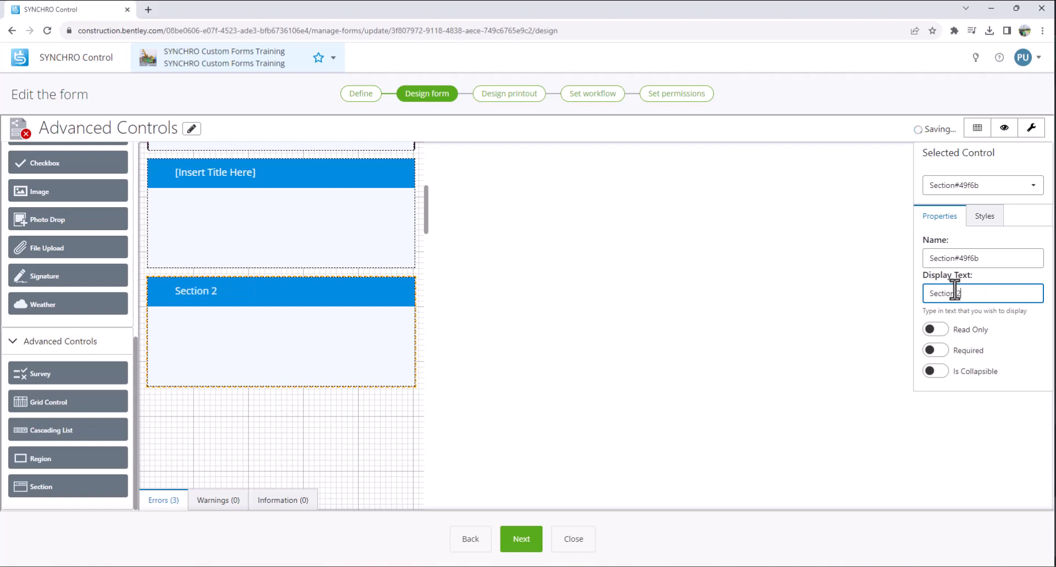
left_click(283, 179)
left_click(964, 293)
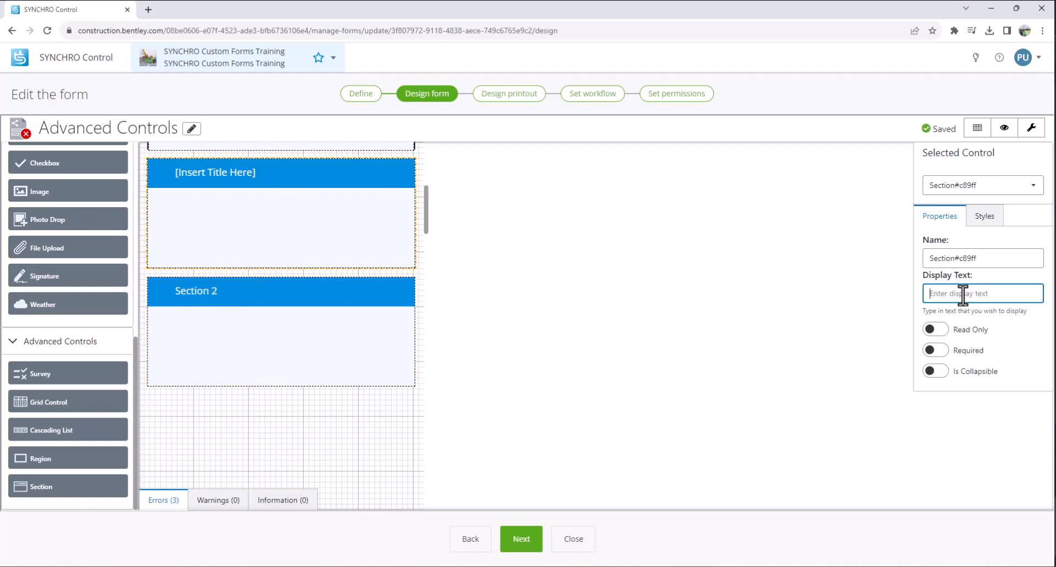
type("Section 1")
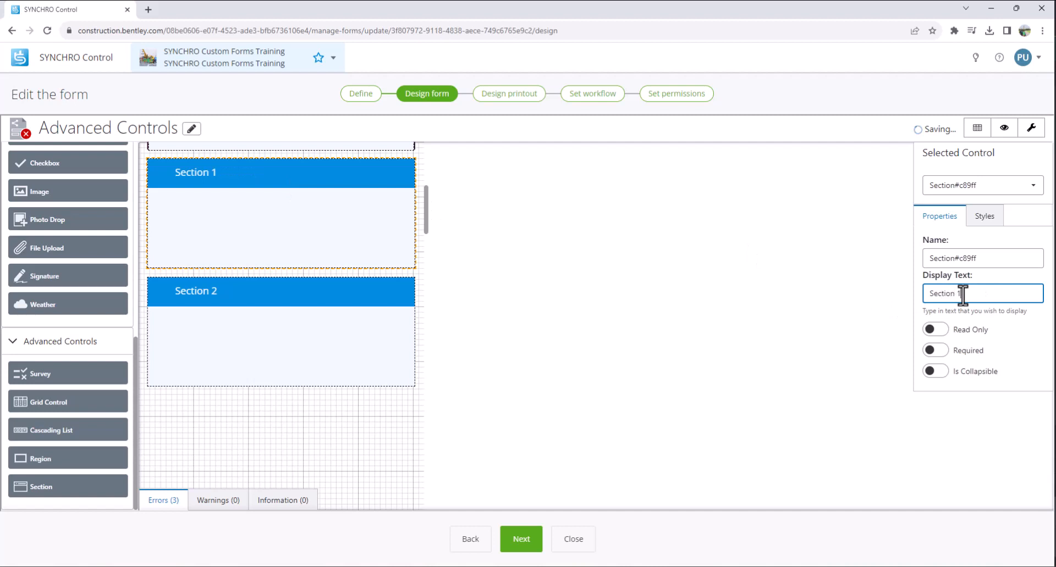
- Move the Weather control from the region into Section 1 and the inspection grid into Section 2
scroll(316, 242, "up", 3)
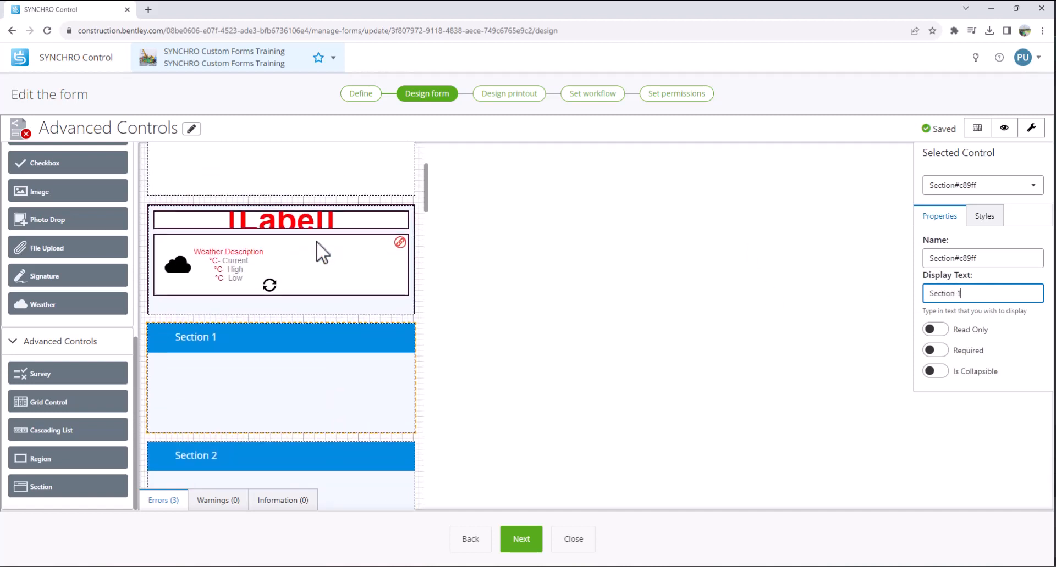
left_click_drag(316, 241, 335, 406)
scroll(324, 304, "up", 3)
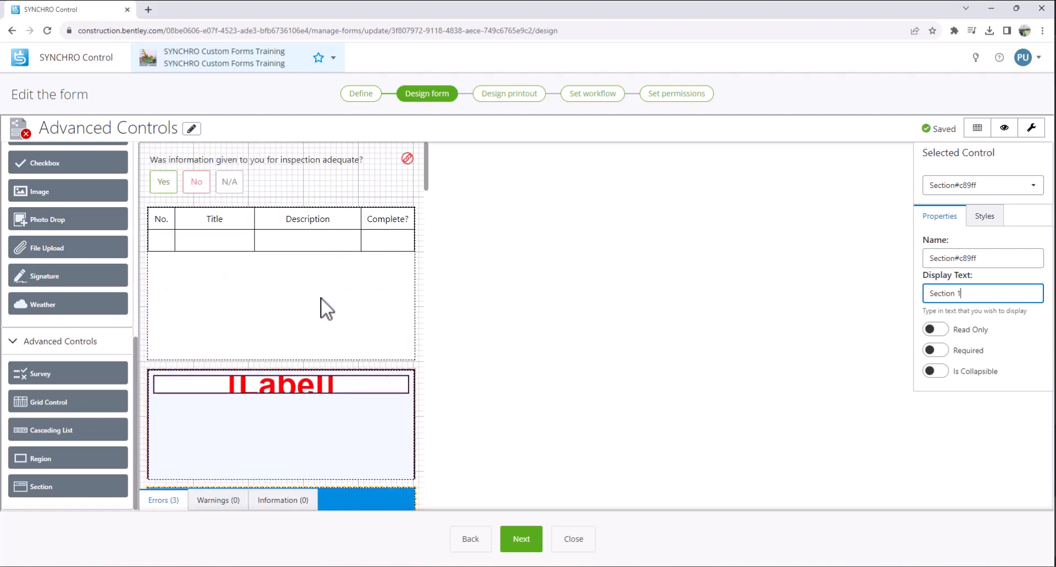
left_click_drag(321, 298, 327, 324)
scroll(327, 324, "down", 3)
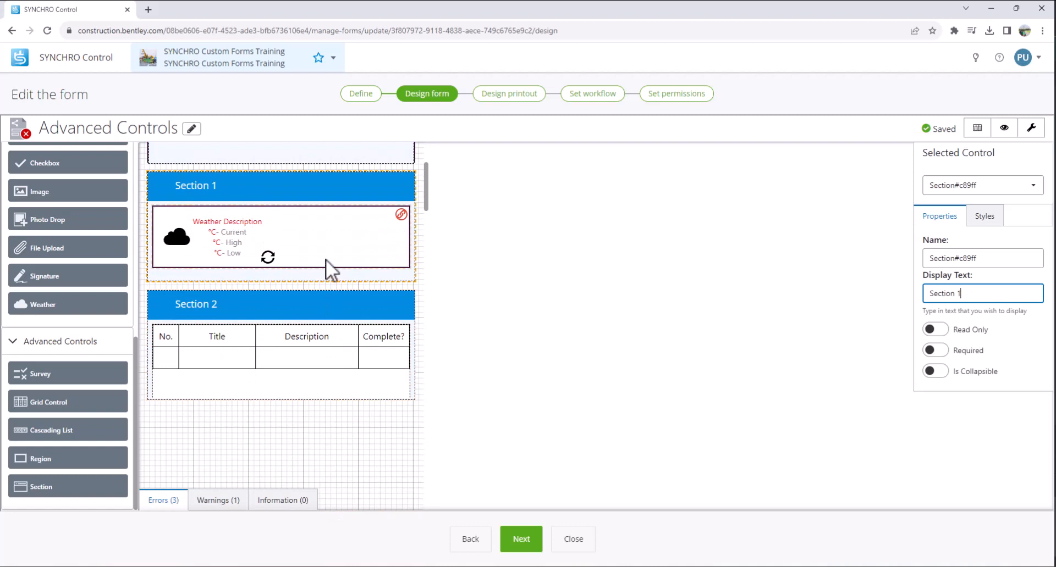
left_click(326, 259)
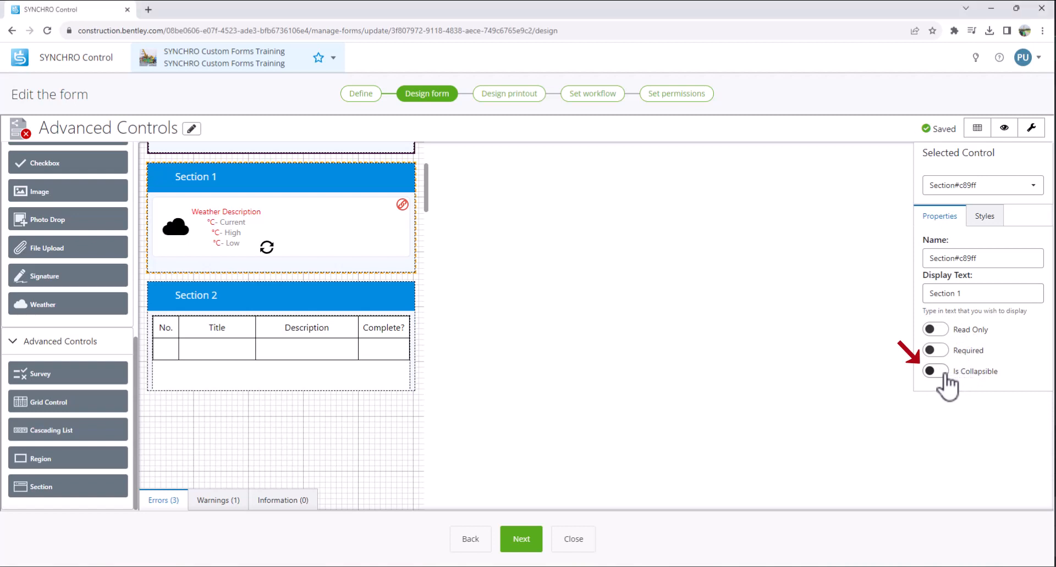
- Make Section 1 and Section 2 collapsible, and set Section 2 to start collapsed
left_click(937, 374)
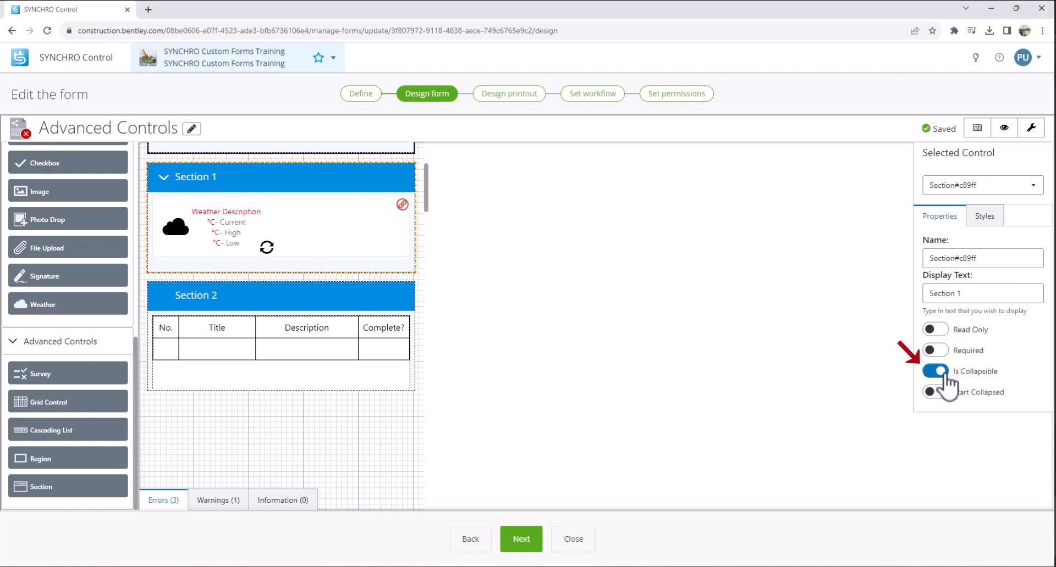
left_click(377, 305)
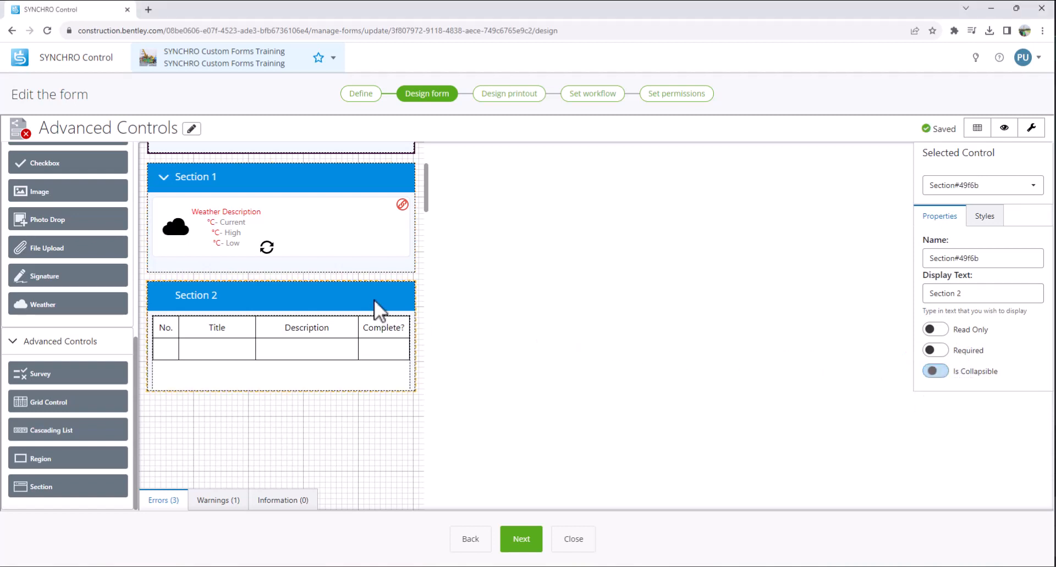
left_click(937, 372)
left_click(942, 393)
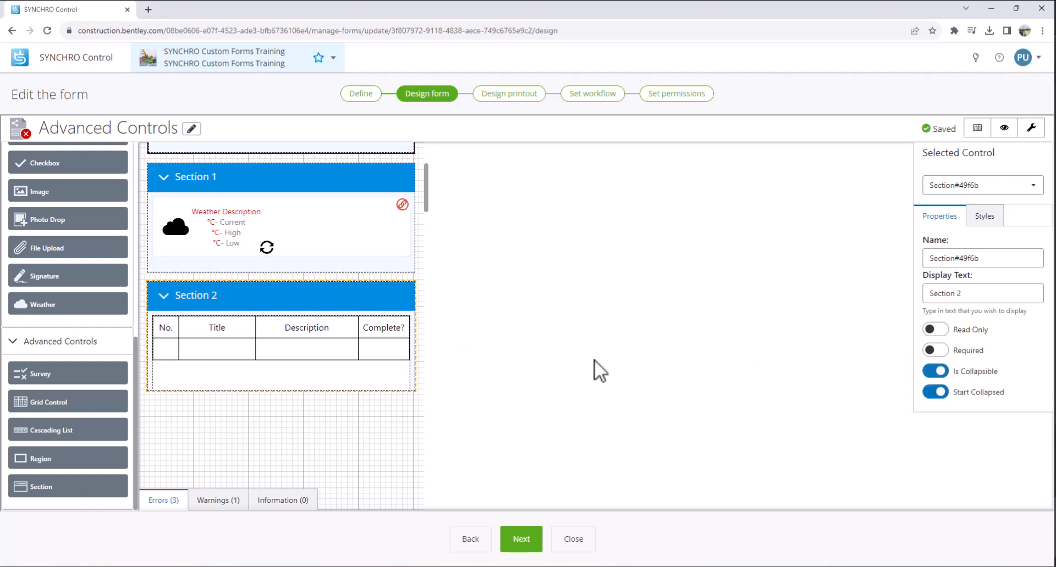
- Copy Section 1 and Section 2 together and paste the duplicates below them on the canvas
left_click(410, 273)
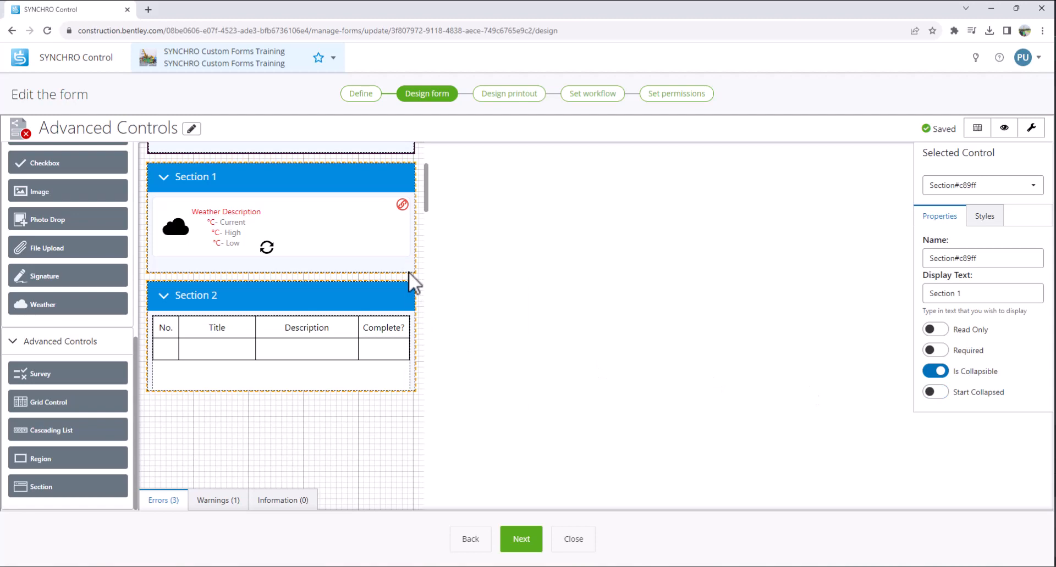
right_click(410, 273)
left_click(318, 430)
right_click(315, 423)
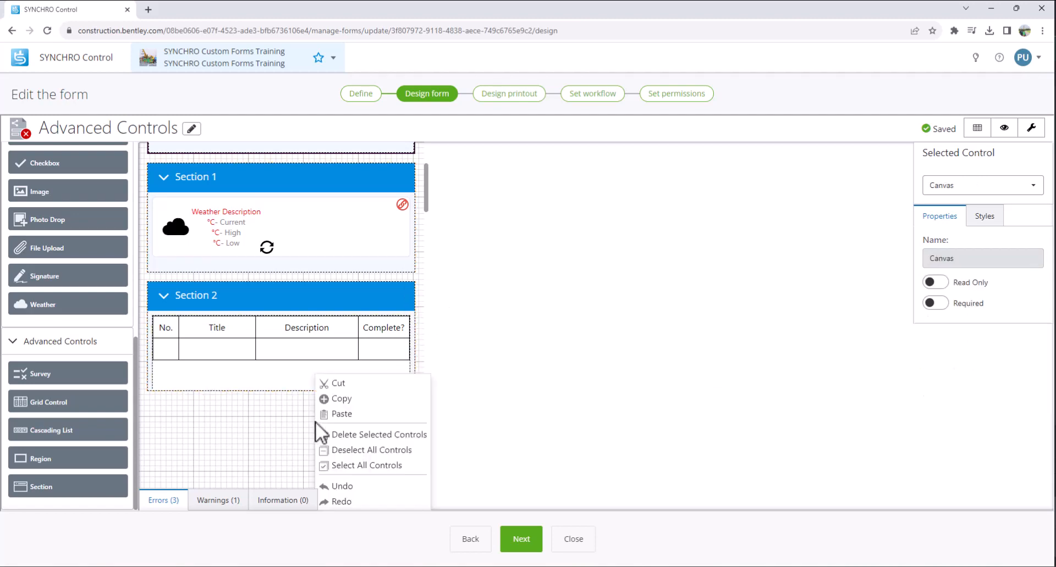
left_click(336, 414)
scroll(340, 392, "down", 2)
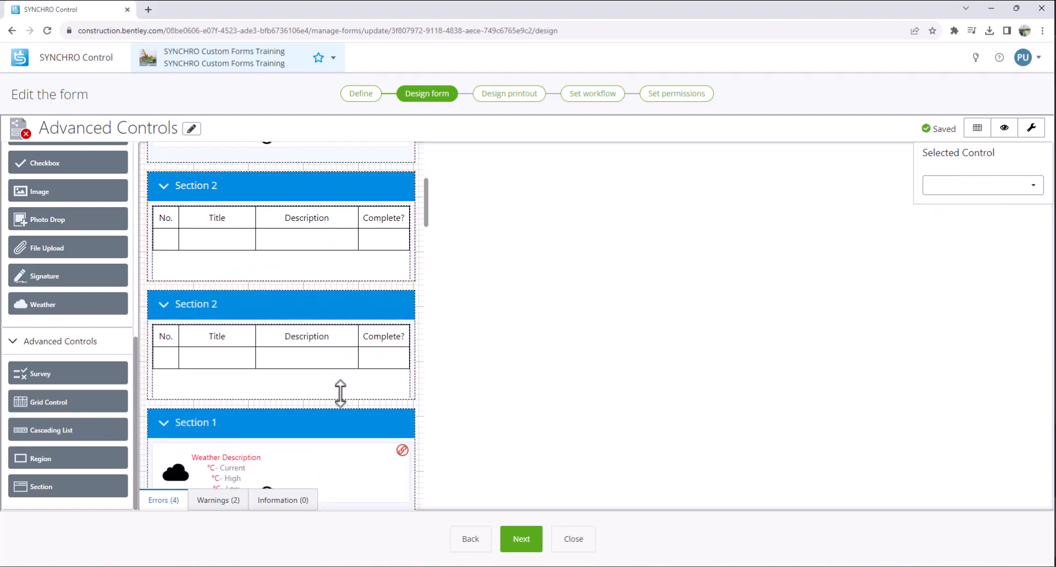
- Set the display text of the pasted sections to Section 3 and Section 4, and make Section 4 start collapsed
left_click(278, 306)
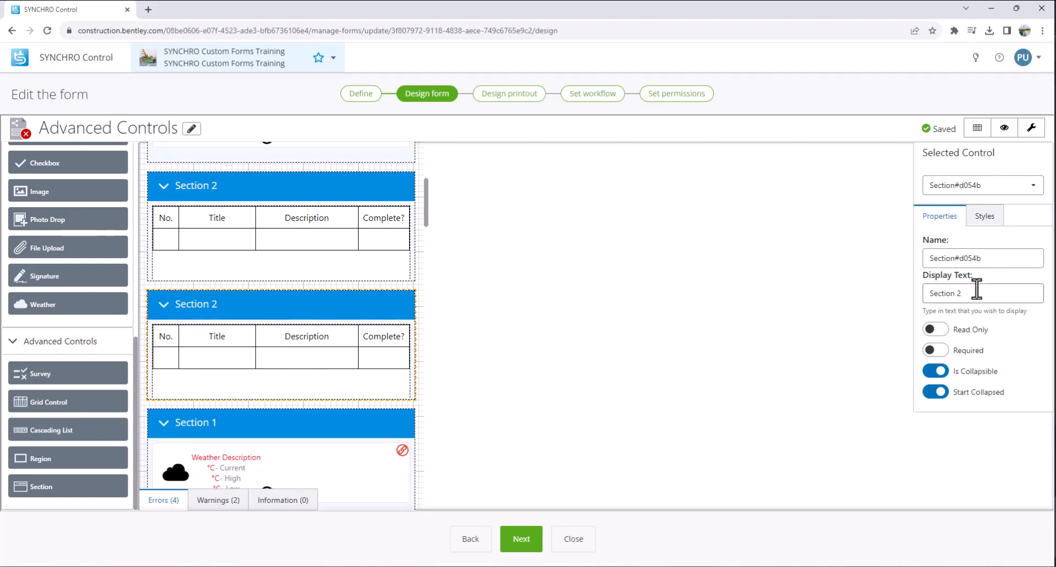
left_click(972, 293)
type("3")
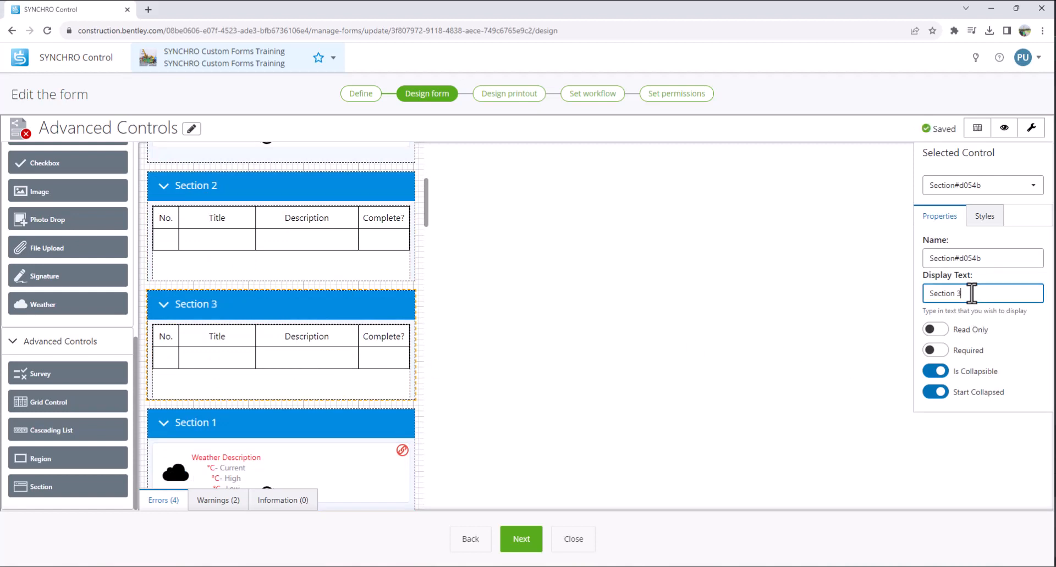
left_click(360, 430)
left_click(971, 294)
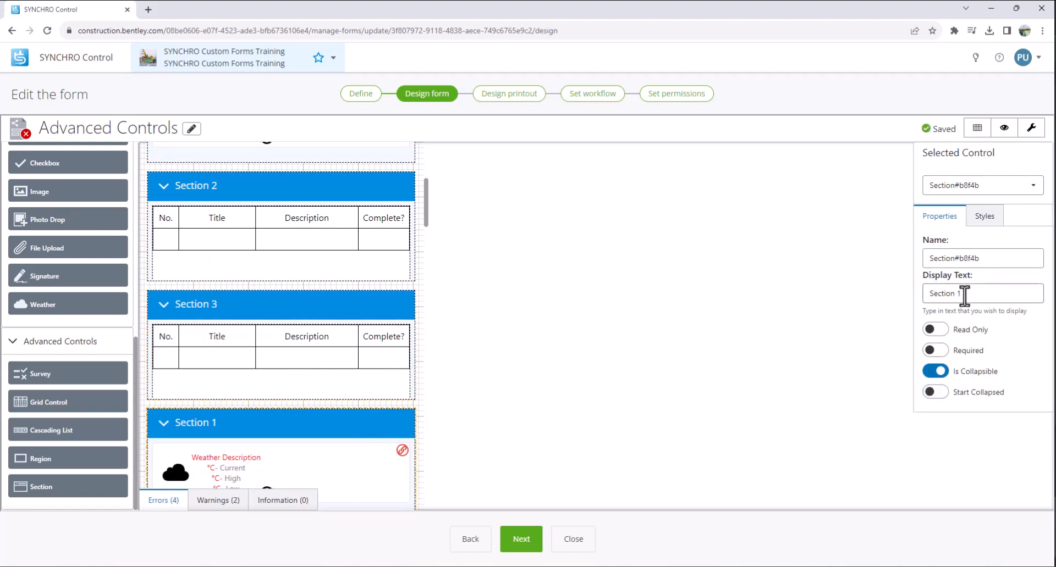
type("4")
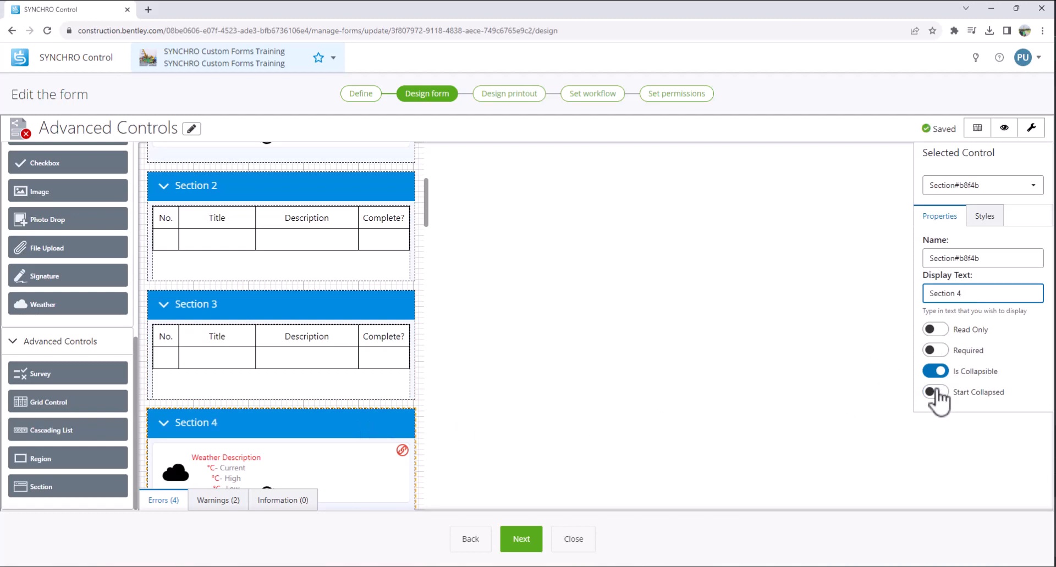
left_click(935, 393)
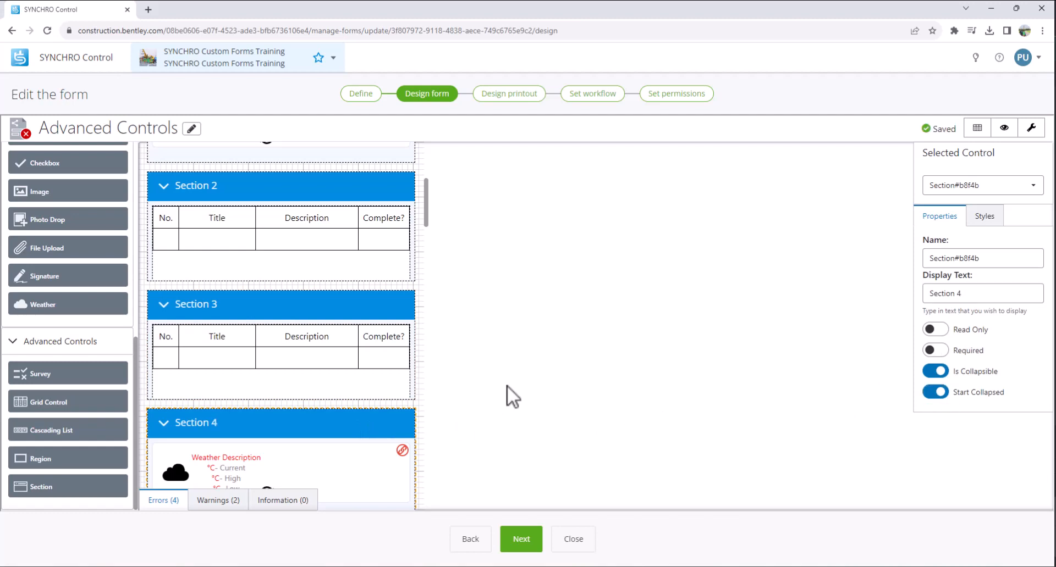
- Preview the form and test expanding and collapsing Section 2, Section 3 and Section 4 in turn
left_click(1004, 131)
scroll(605, 283, "down", 3)
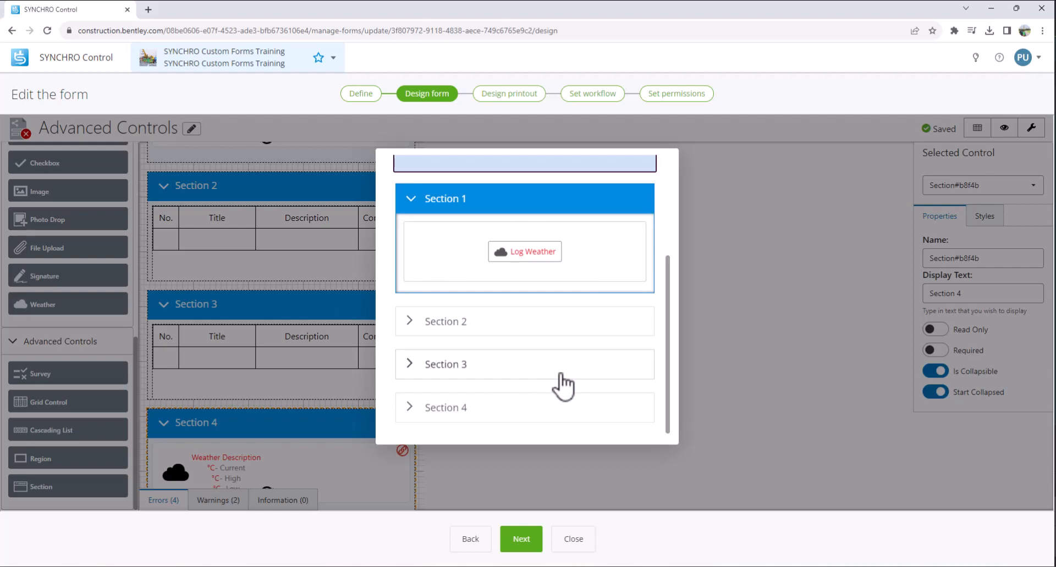
left_click(411, 323)
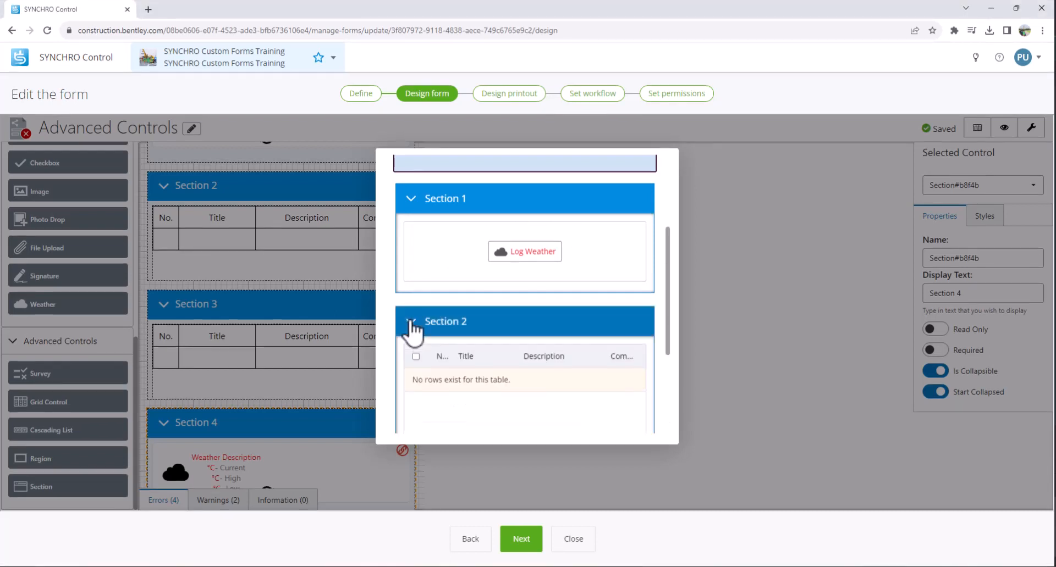
left_click(411, 324)
left_click(412, 363)
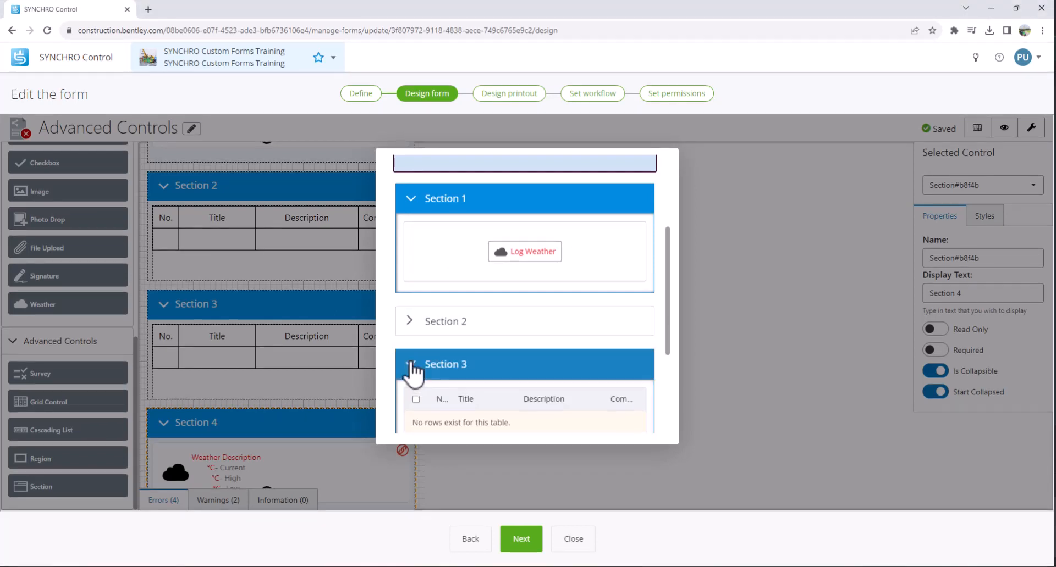
left_click(415, 363)
left_click(410, 413)
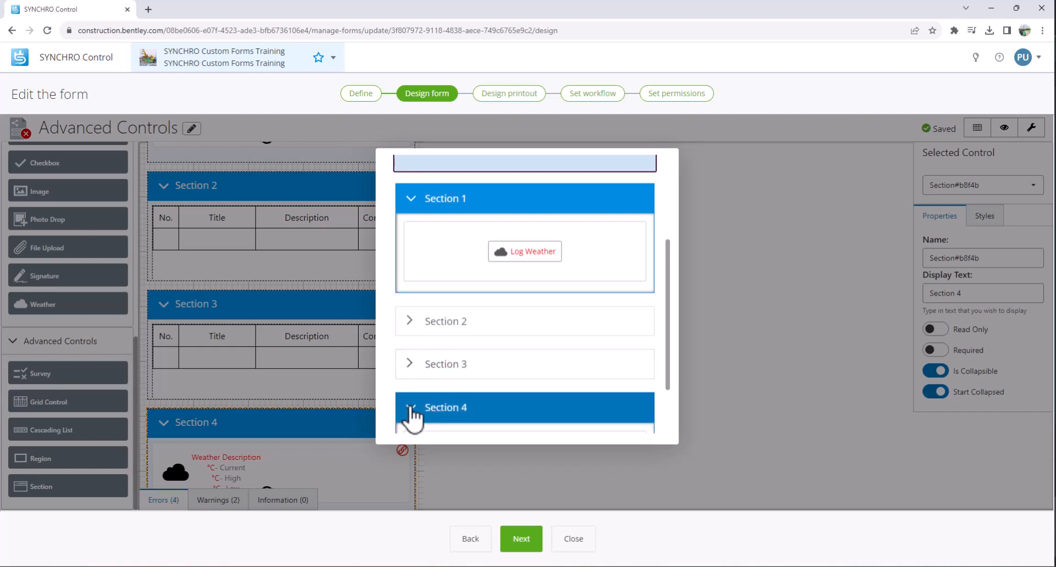
left_click(415, 412)
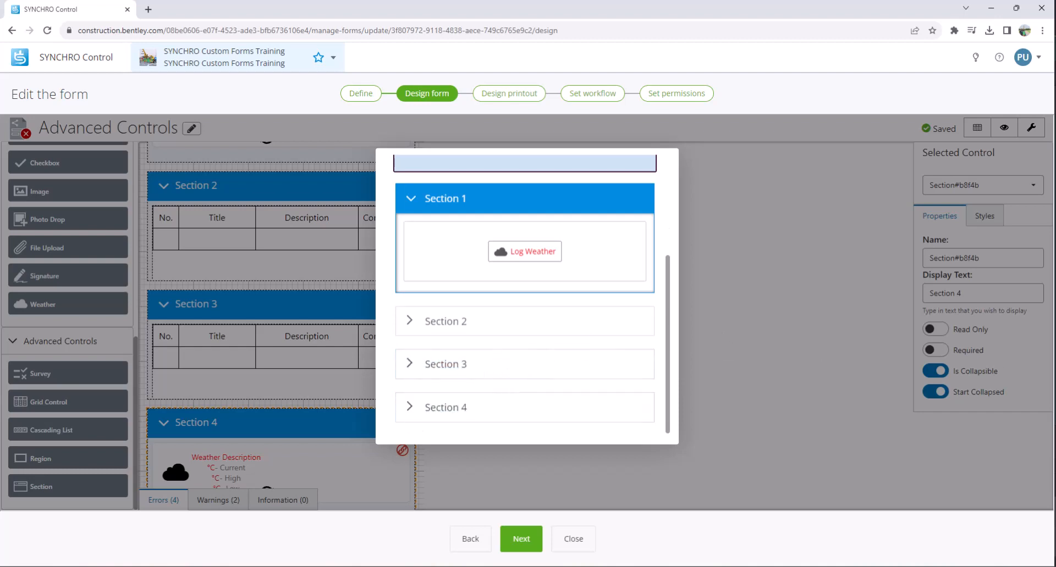